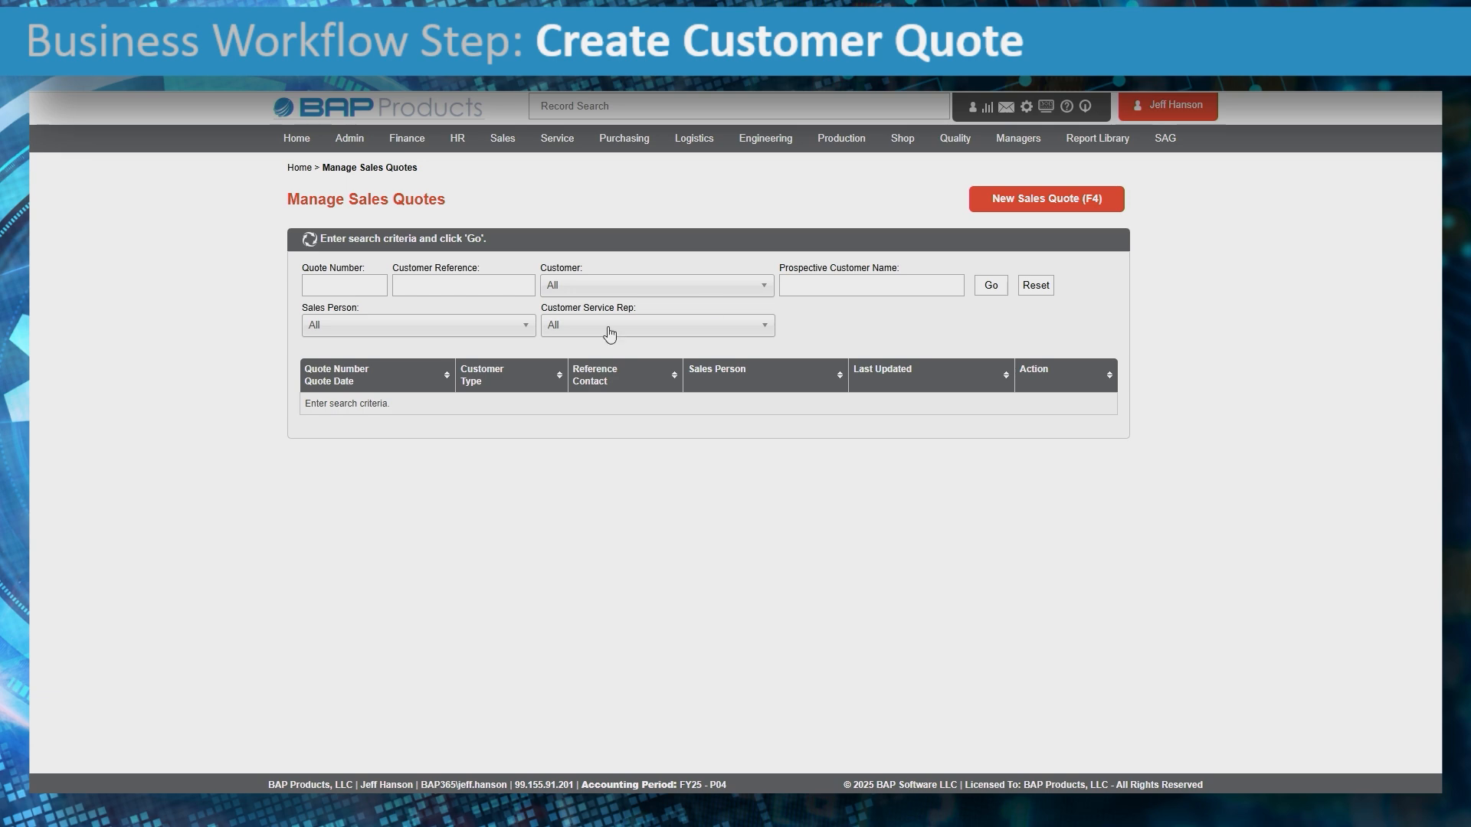
- List the existing sales quotes, start a new sales quote and select WIREWAVE SAN DIEGO as its customer
{"action": "left_click", "coordinate": [996, 288]}
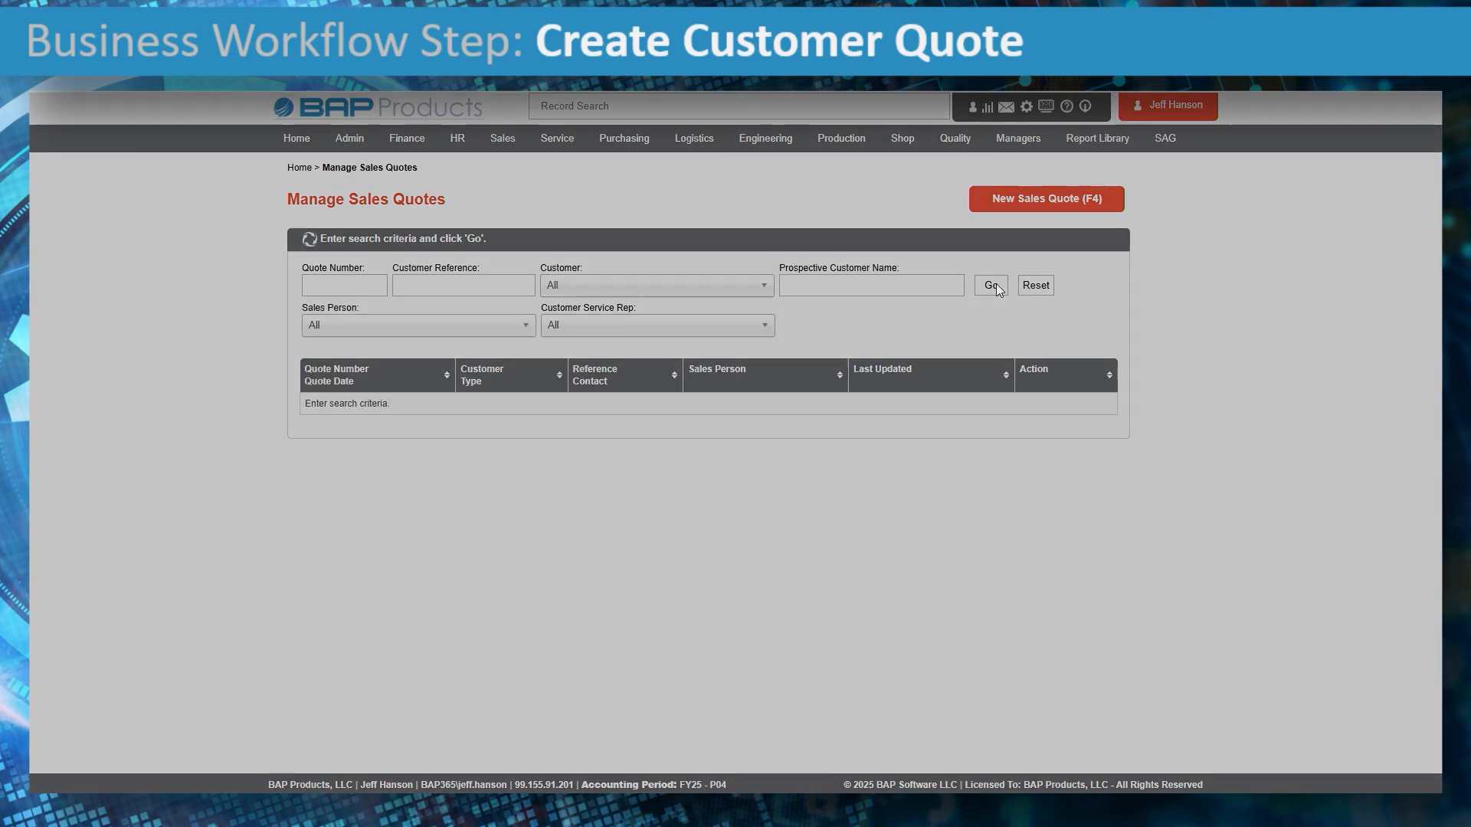
{"action": "left_click", "coordinate": [1048, 200]}
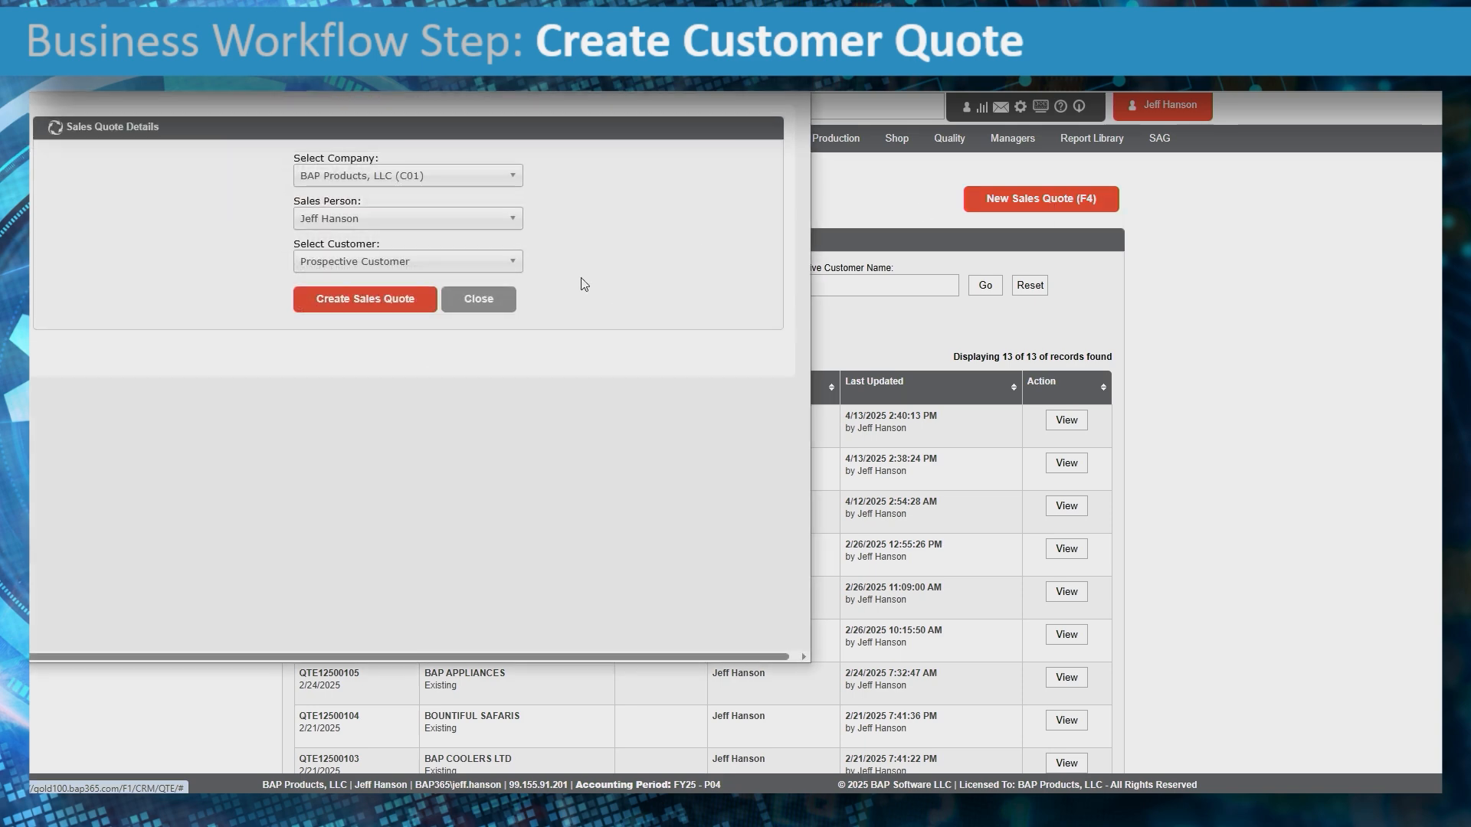
{"action": "left_click", "coordinate": [399, 265]}
{"action": "type", "text": "wire"}
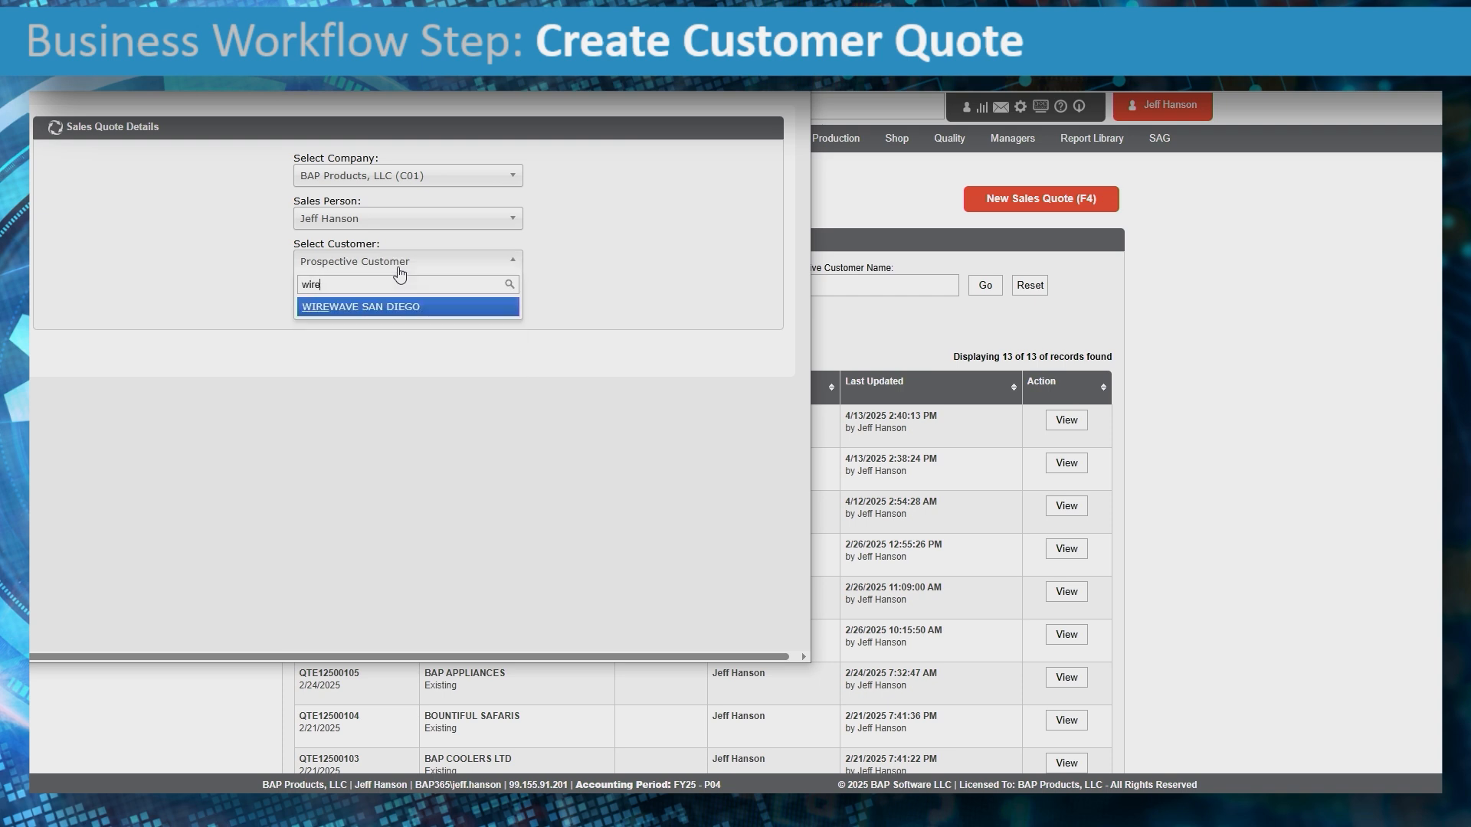
{"action": "left_click", "coordinate": [412, 309]}
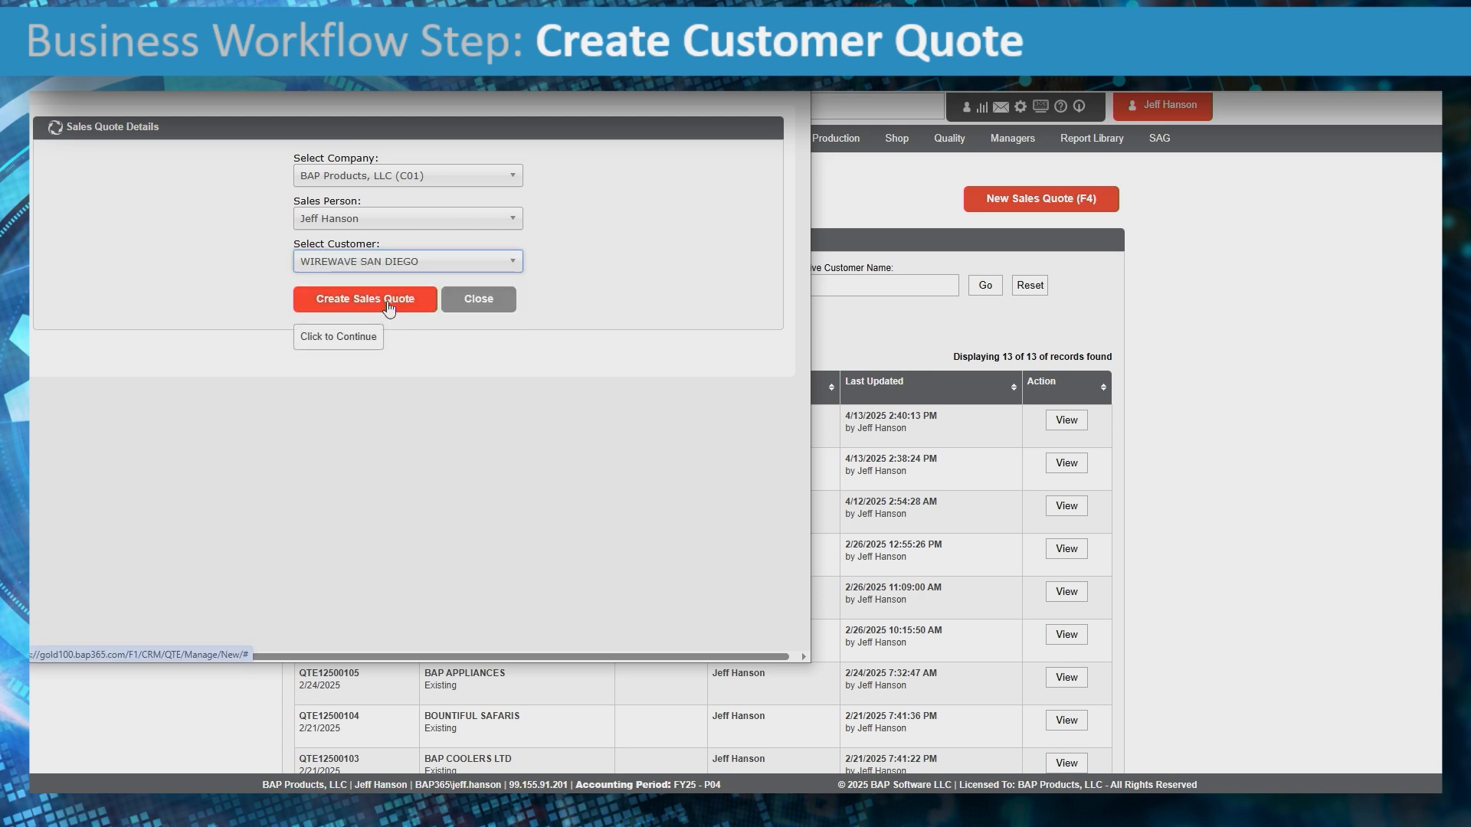
- Assign the last listed sales person to the new quote and create it
{"action": "left_click", "coordinate": [379, 222]}
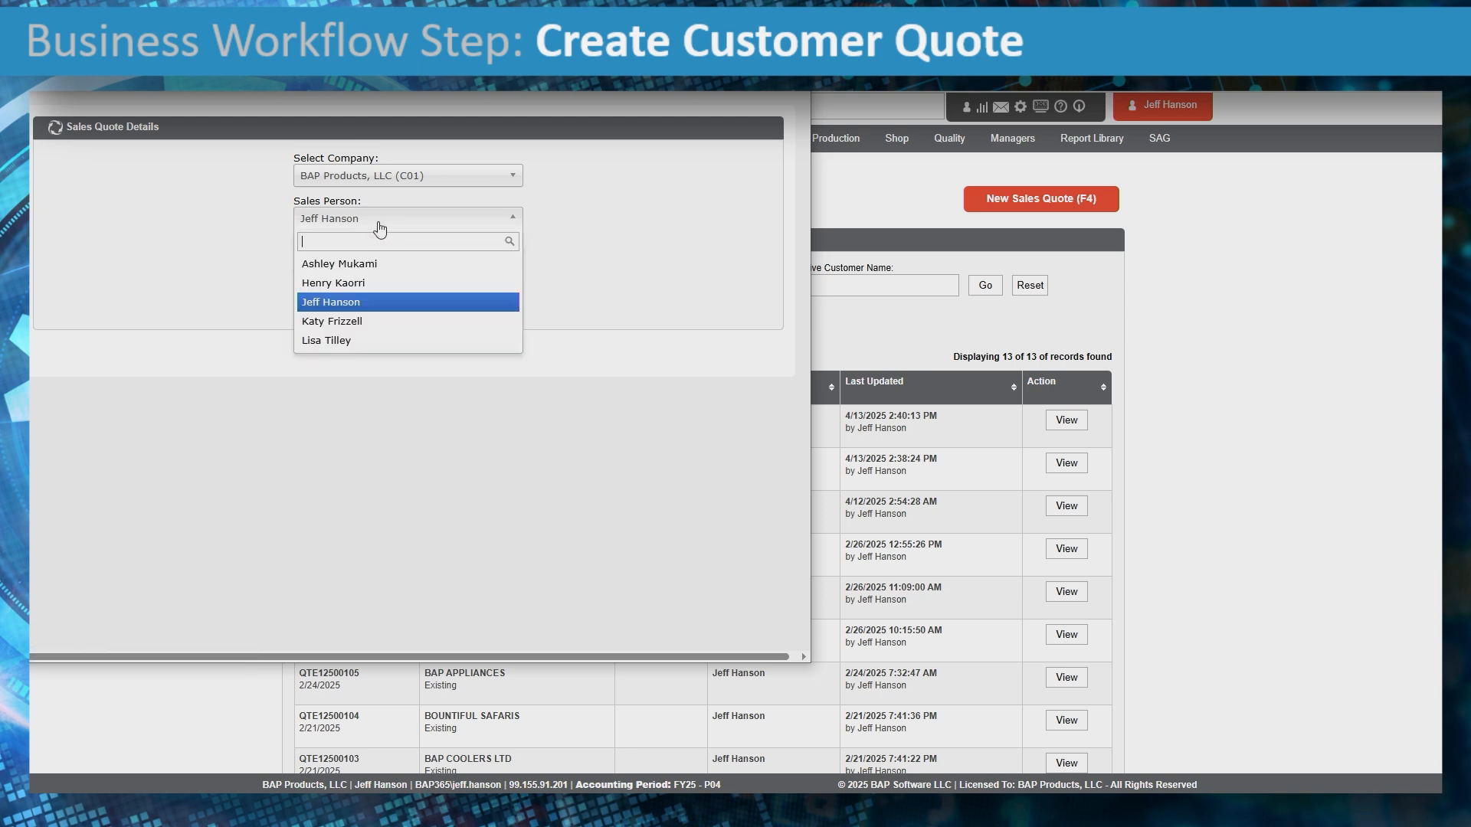
{"action": "left_click", "coordinate": [359, 342]}
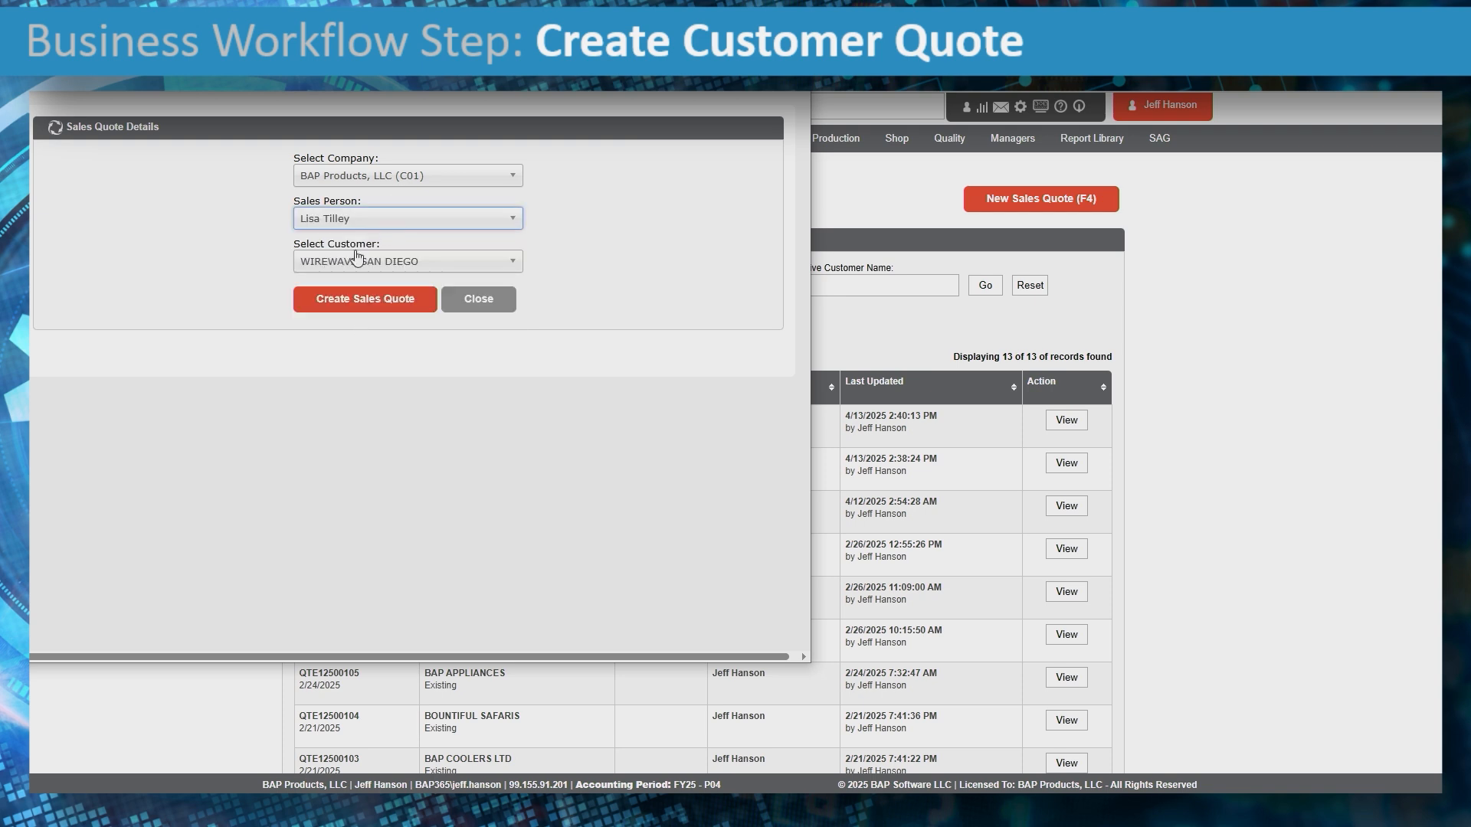
{"action": "left_click", "coordinate": [395, 306]}
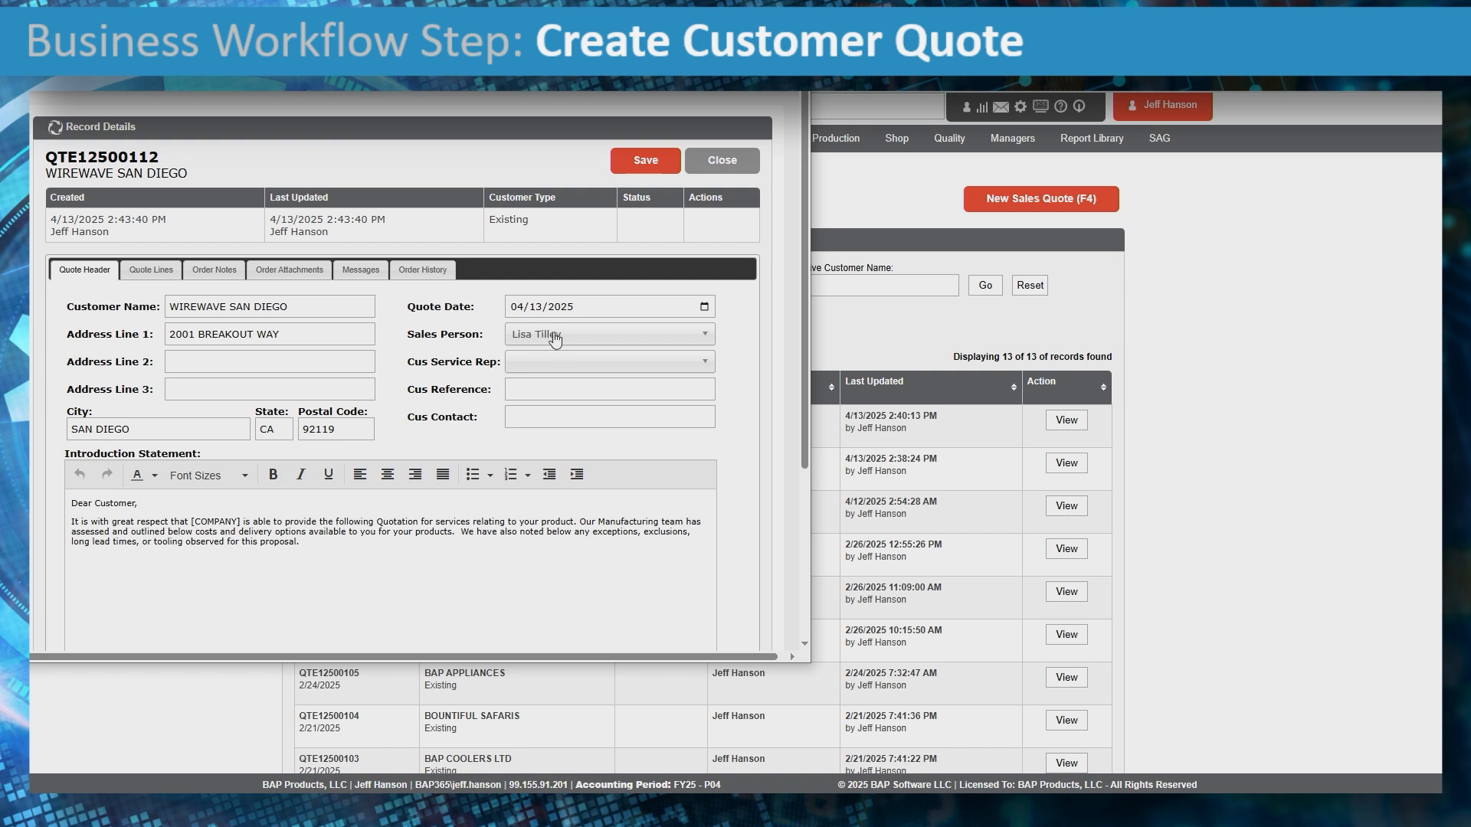
- Assign the first listed customer service rep in the quote header, keep the default introduction statement and save the quote
{"action": "left_click", "coordinate": [576, 363]}
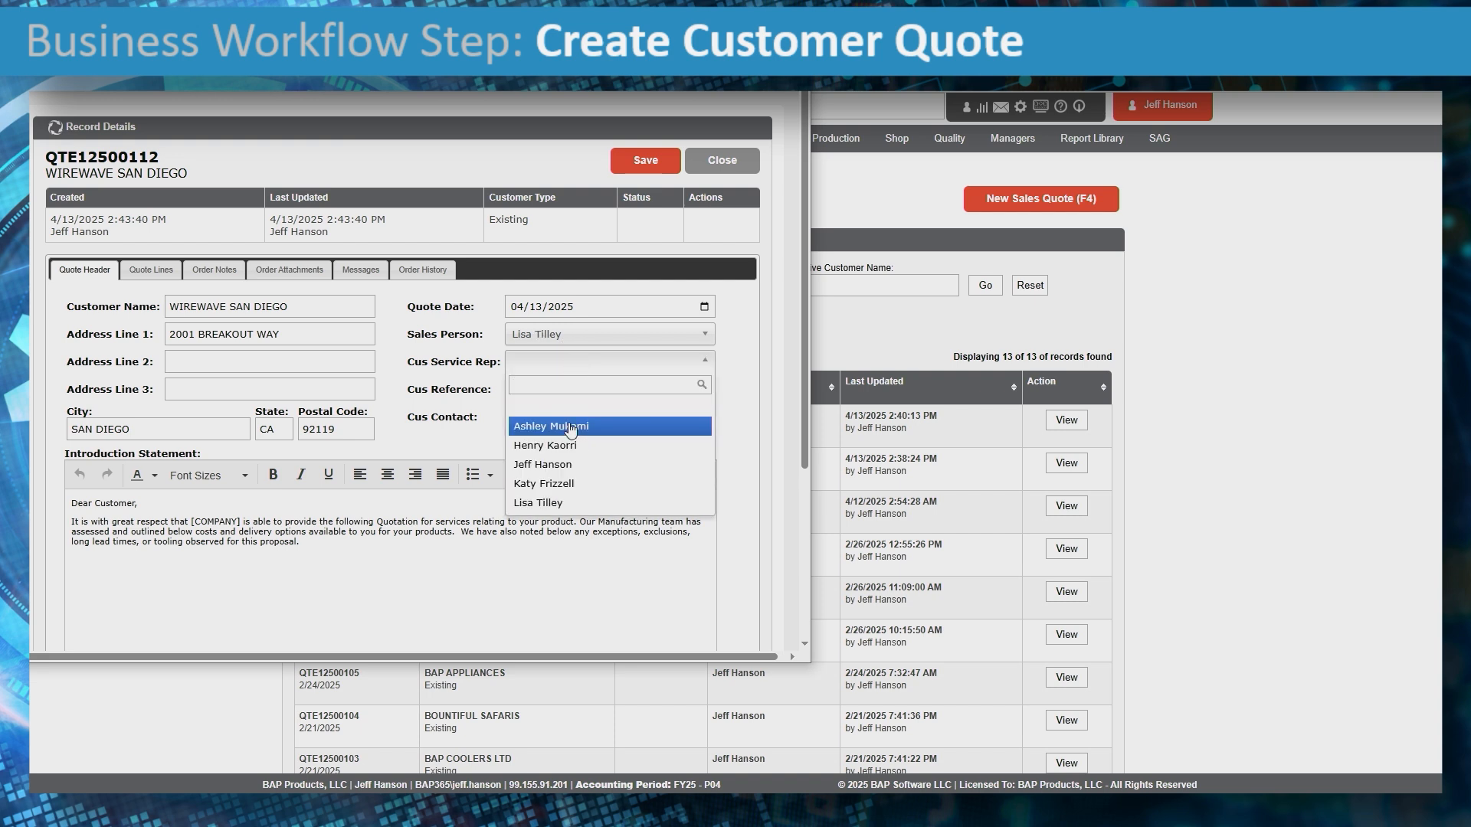
{"action": "left_click", "coordinate": [571, 428]}
{"action": "left_click", "coordinate": [544, 386]}
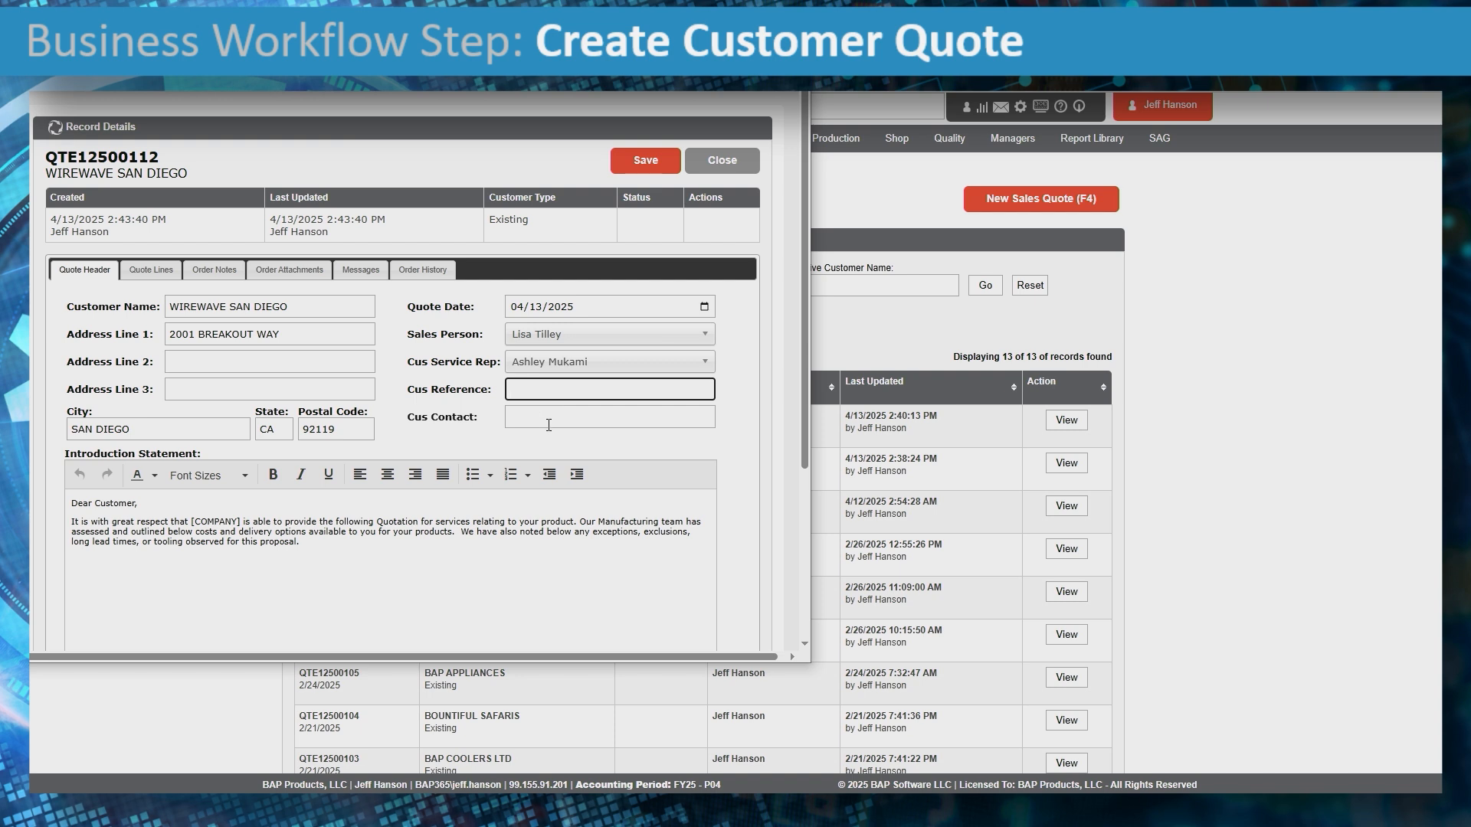
{"action": "left_click", "coordinate": [549, 424]}
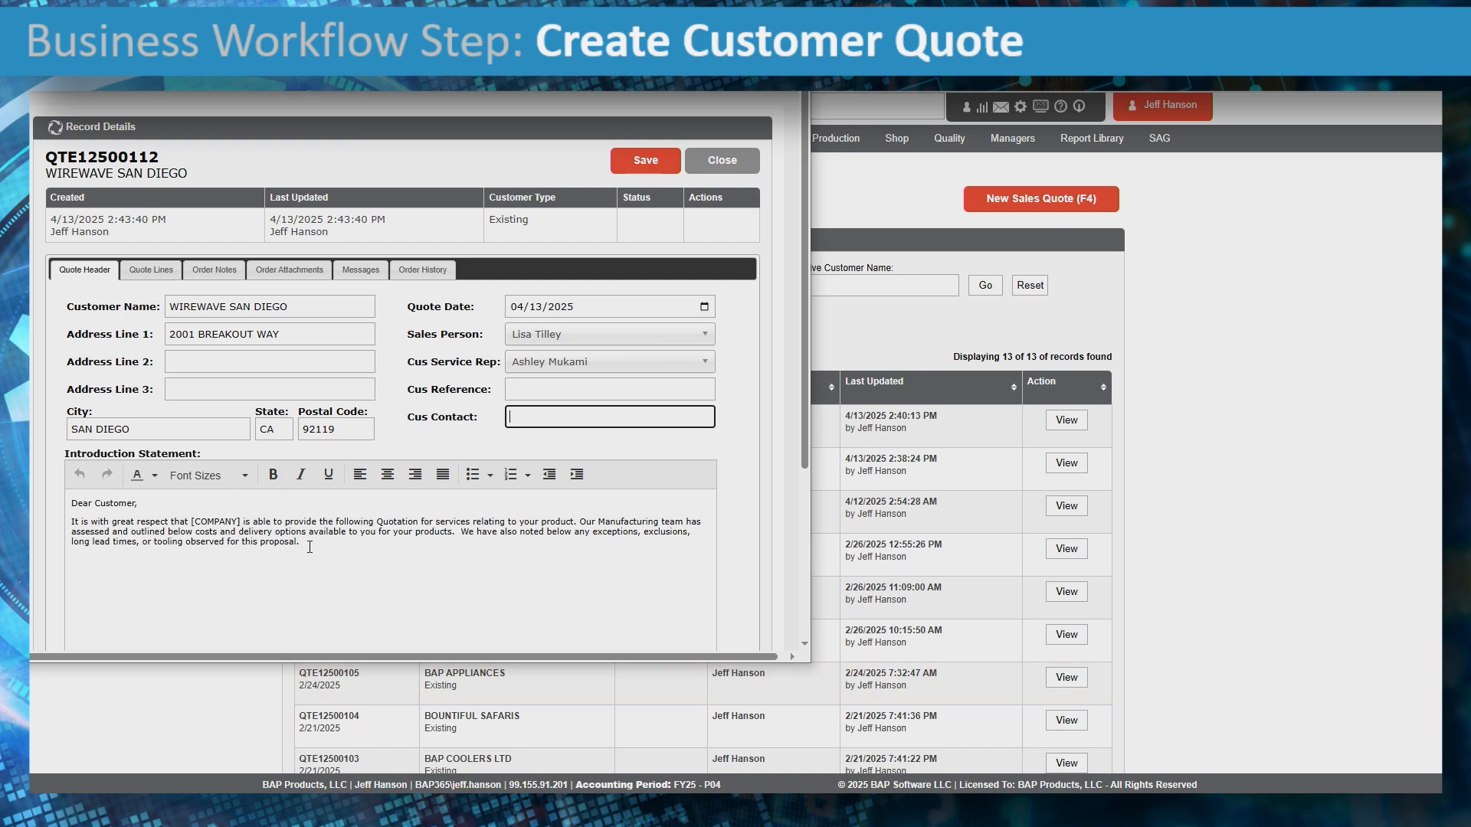
{"action": "left_click_drag", "start_coordinate": [310, 547], "coordinate": [65, 508]}
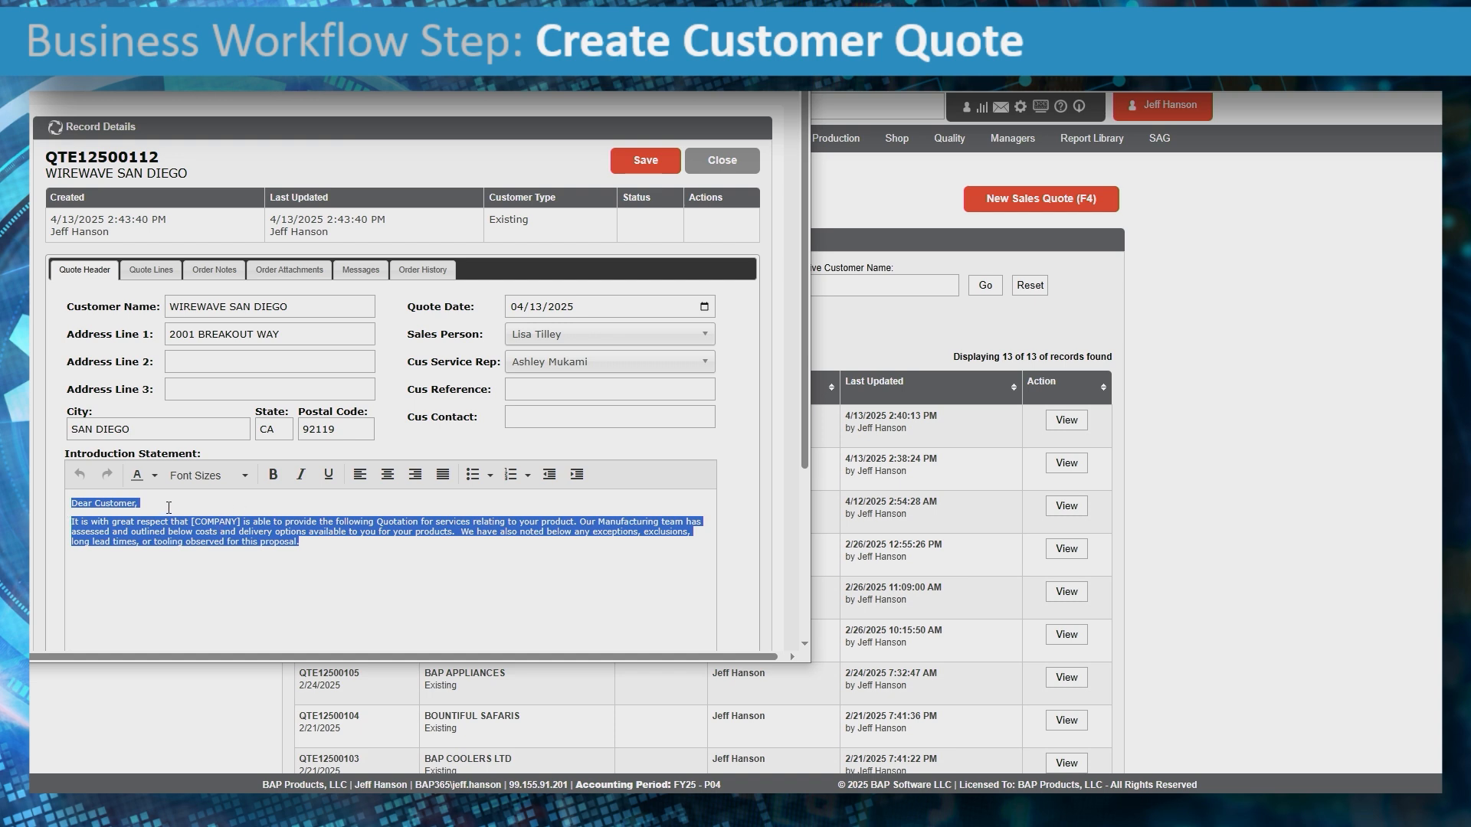
{"action": "left_click", "coordinate": [216, 545]}
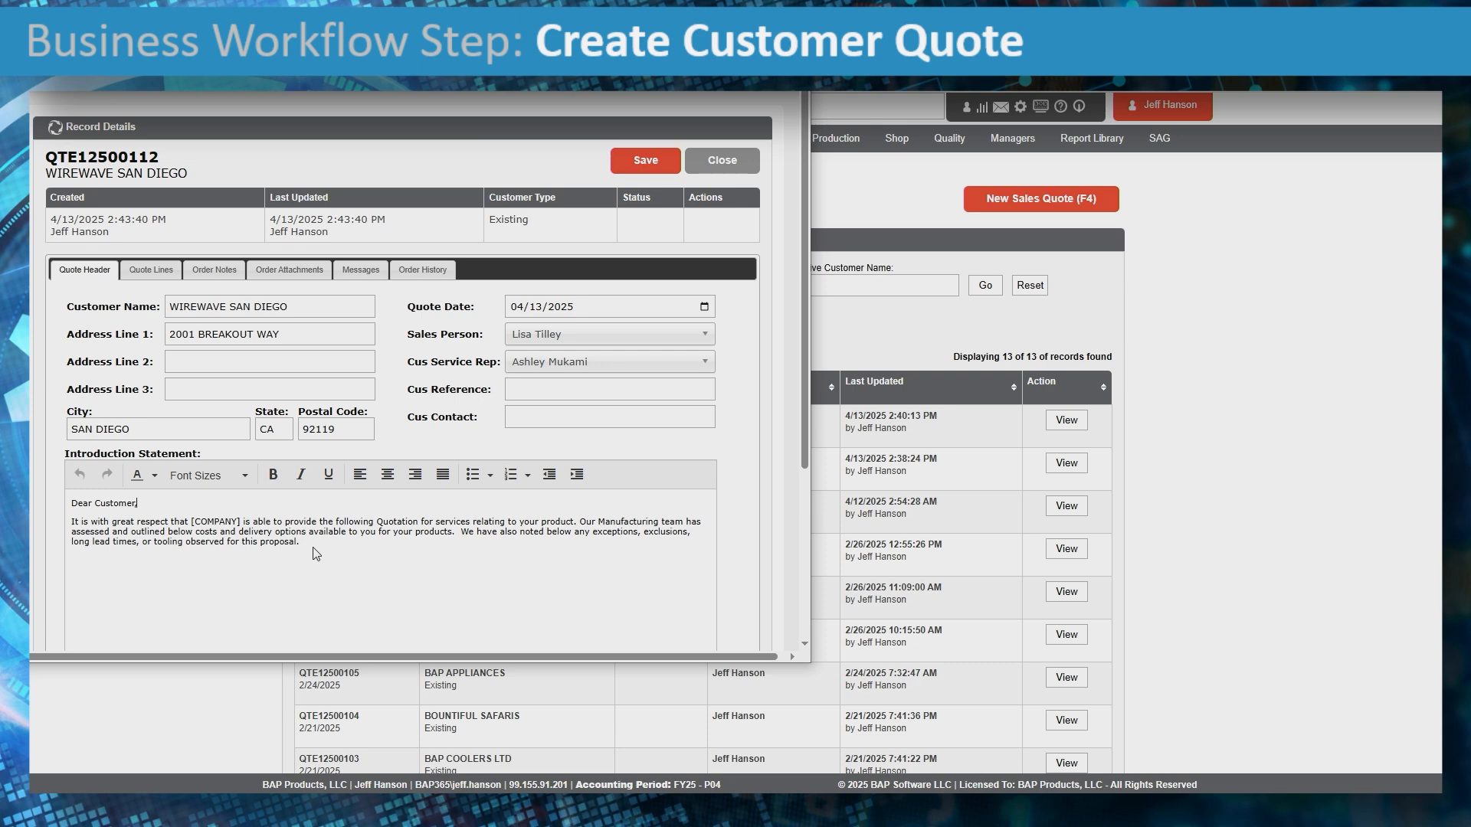
{"action": "left_click", "coordinate": [657, 175]}
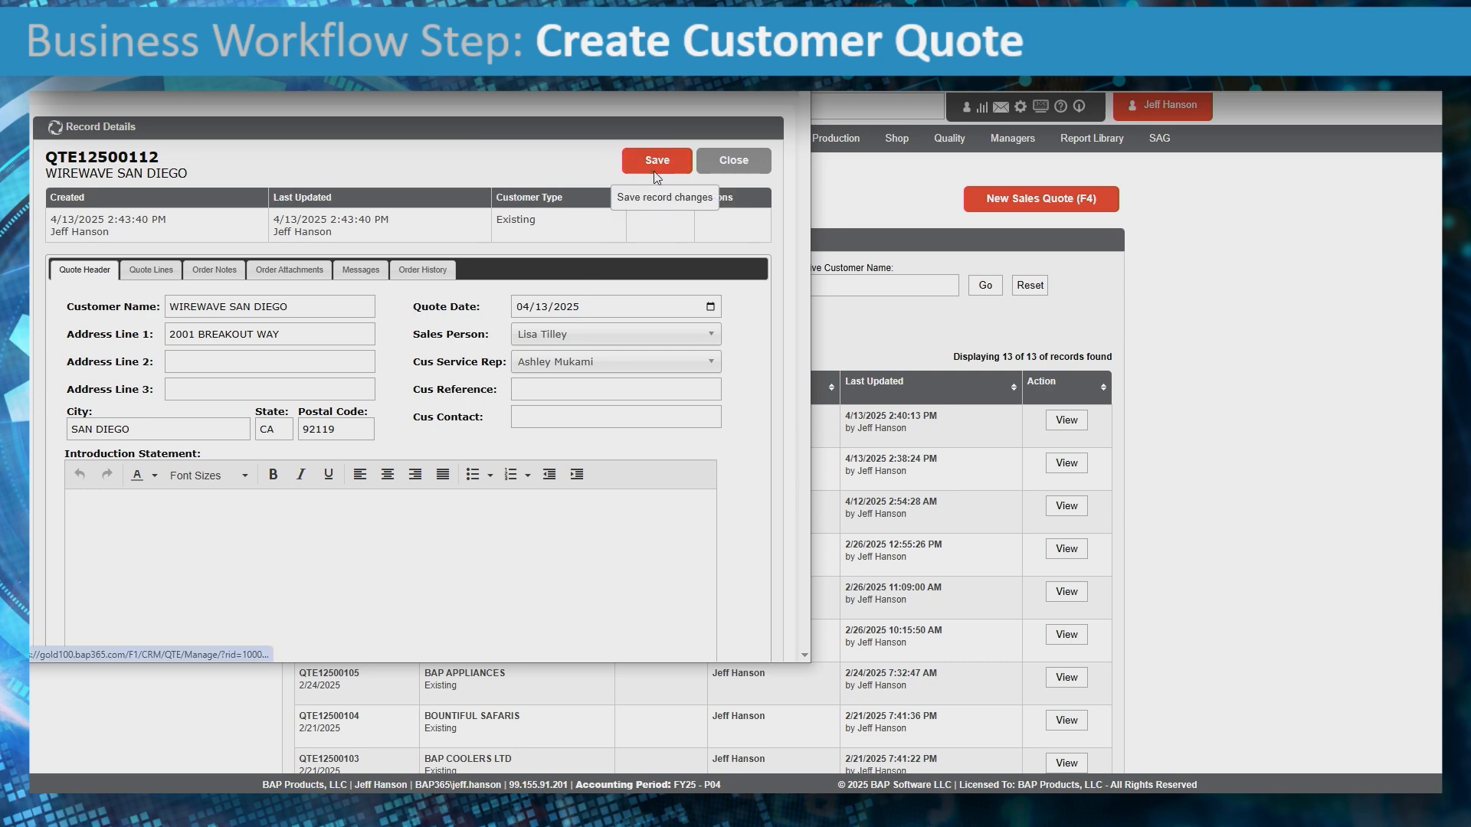
- Start a quote line item of type Fabrication and Assembly and fill it with item WWSS-BB-2025-V01
{"action": "left_click", "coordinate": [151, 289]}
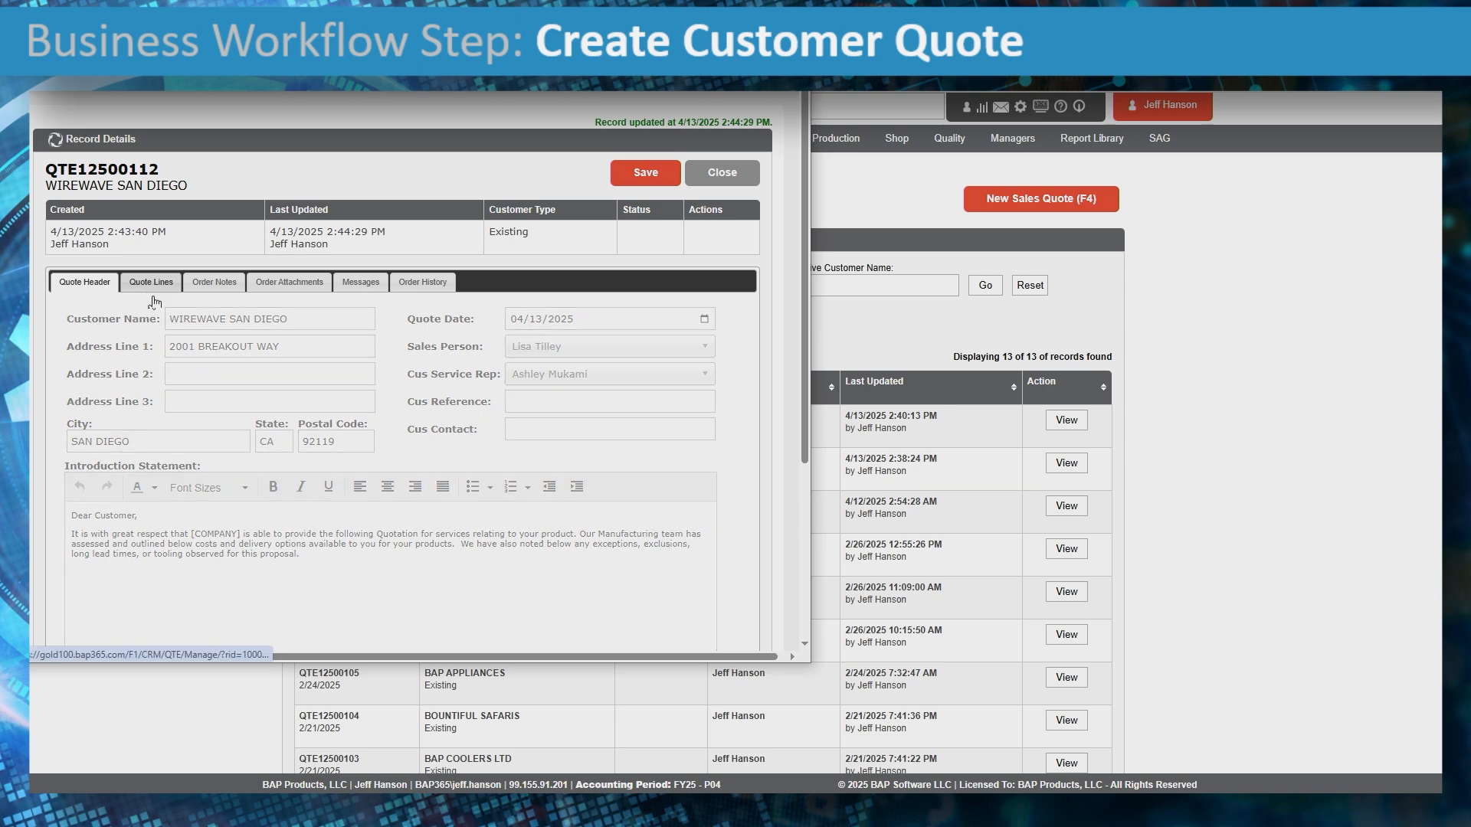
{"action": "left_click", "coordinate": [98, 285]}
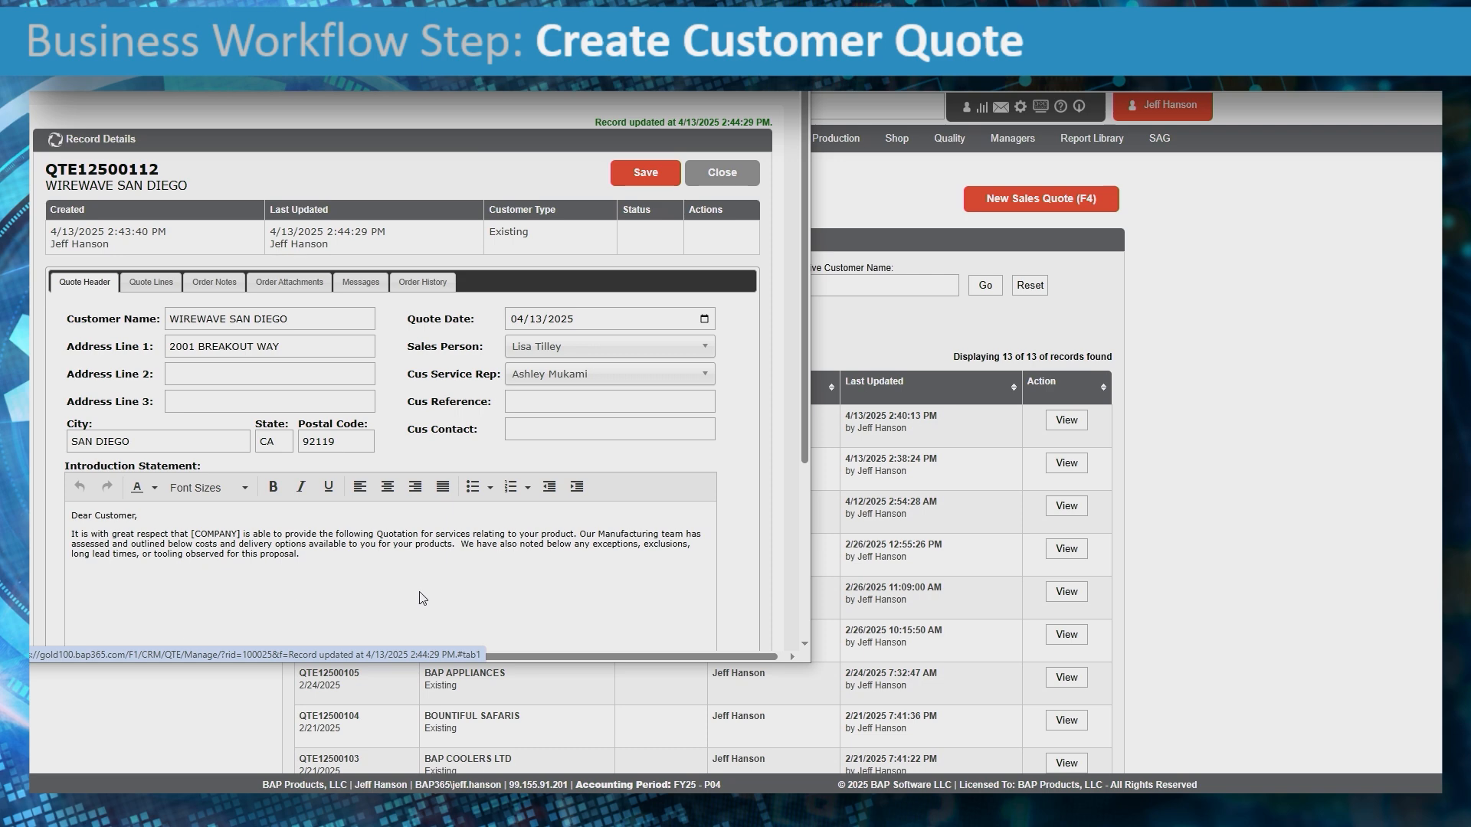
{"action": "left_click", "coordinate": [151, 281]}
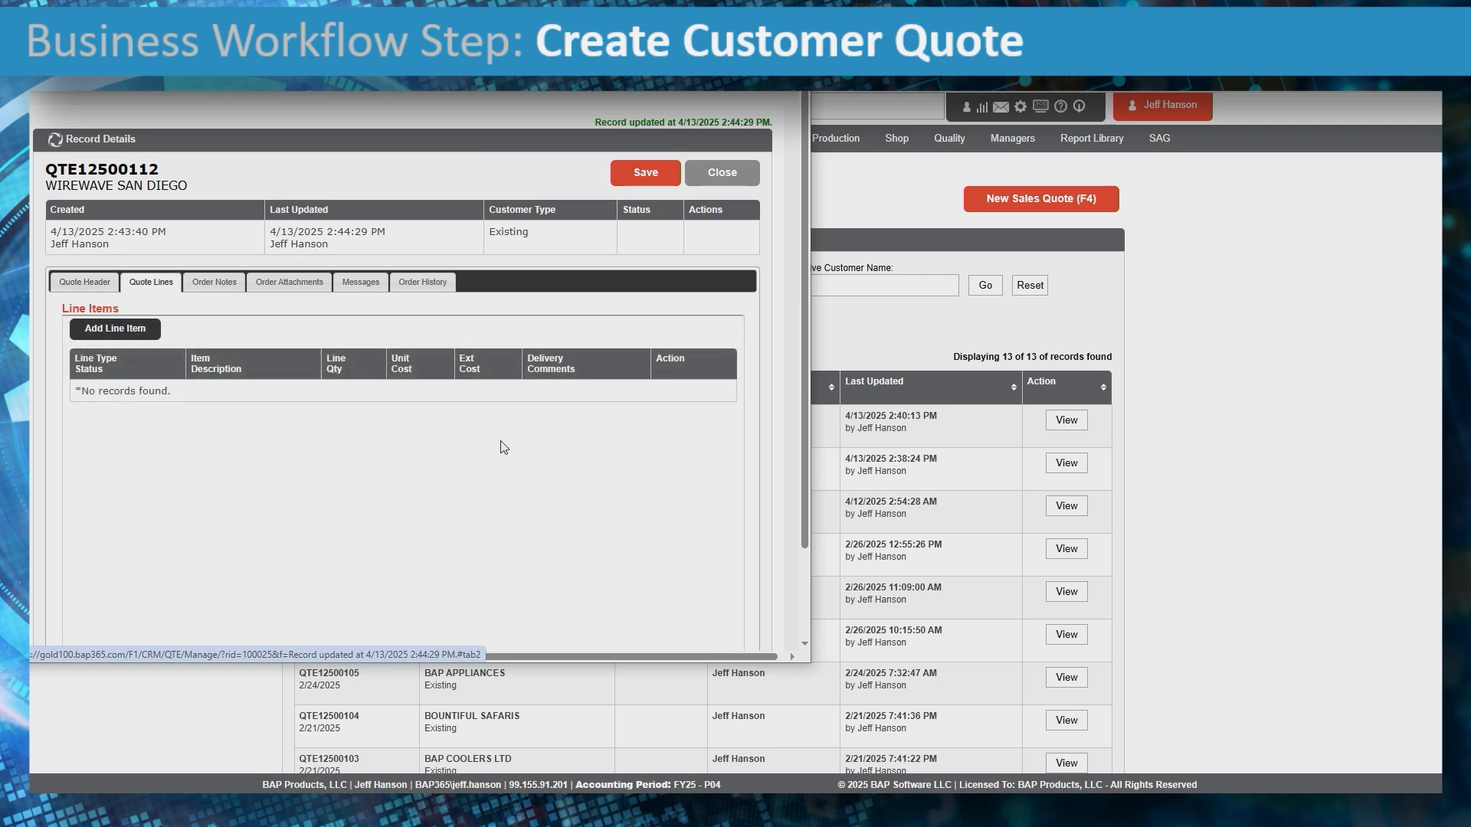
{"action": "left_click", "coordinate": [120, 334]}
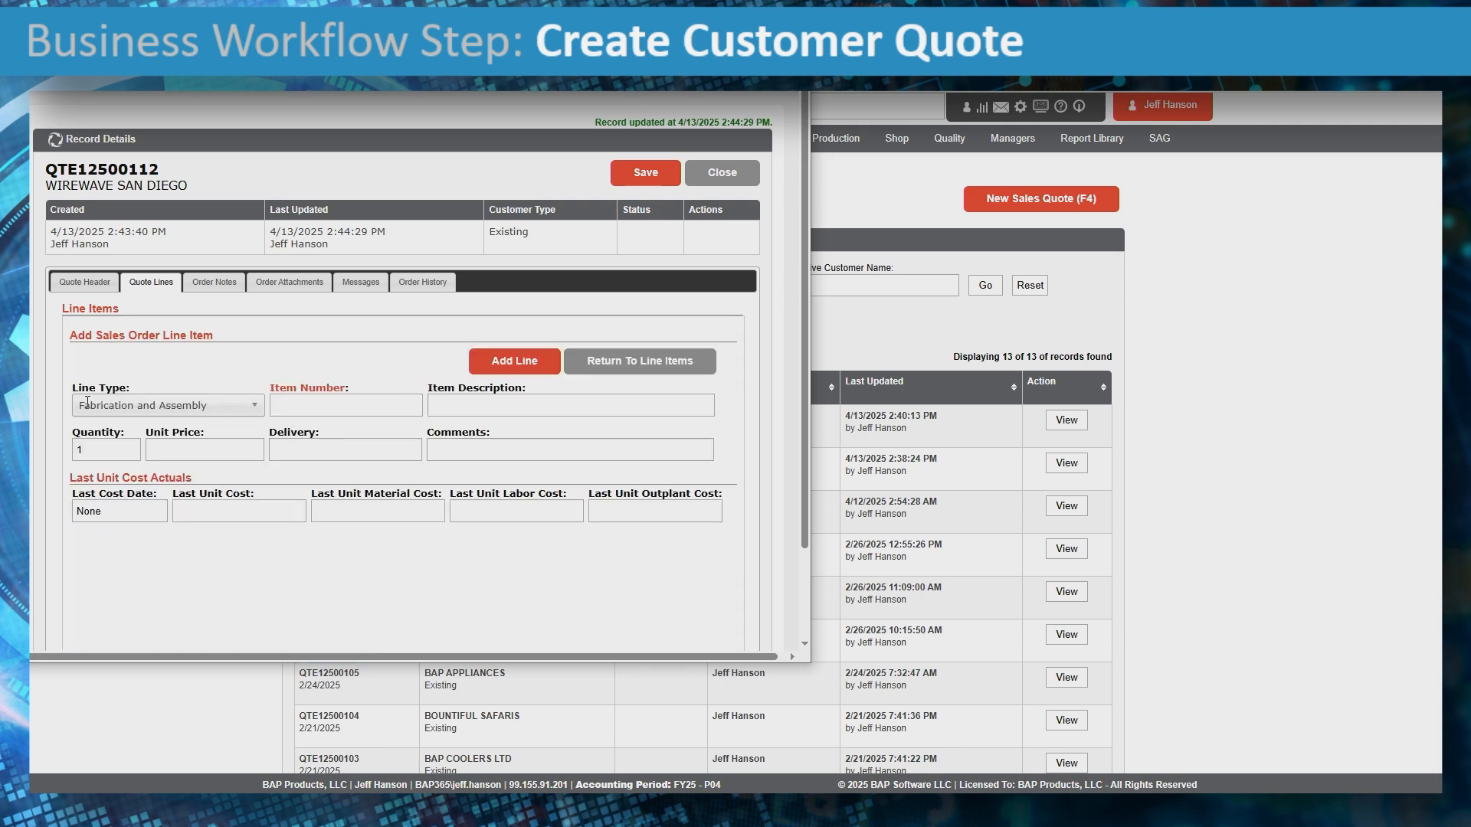
{"action": "left_click", "coordinate": [206, 406]}
{"action": "left_click", "coordinate": [206, 406]}
{"action": "left_click", "coordinate": [207, 409]}
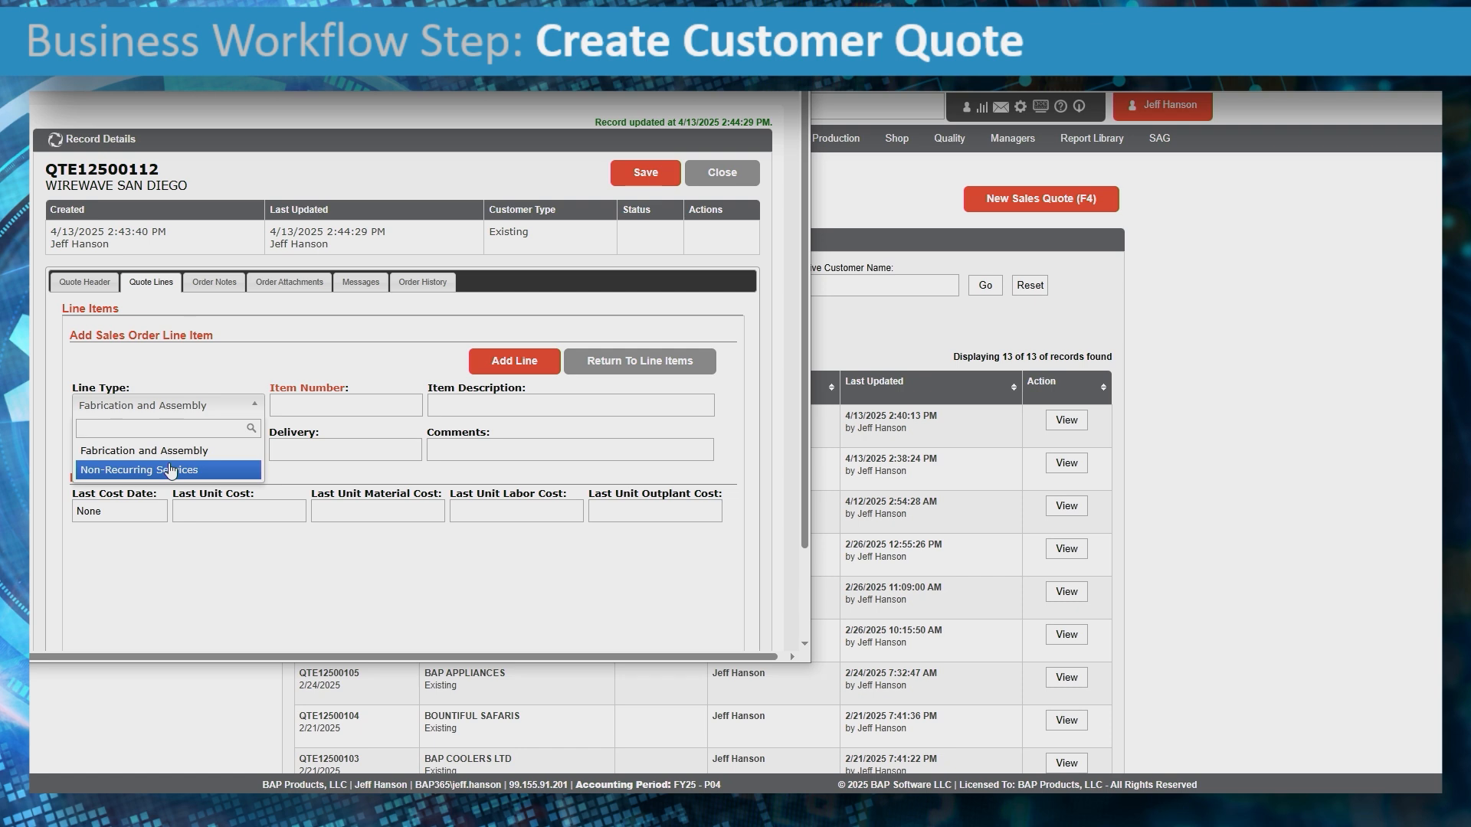
{"action": "left_click", "coordinate": [300, 402]}
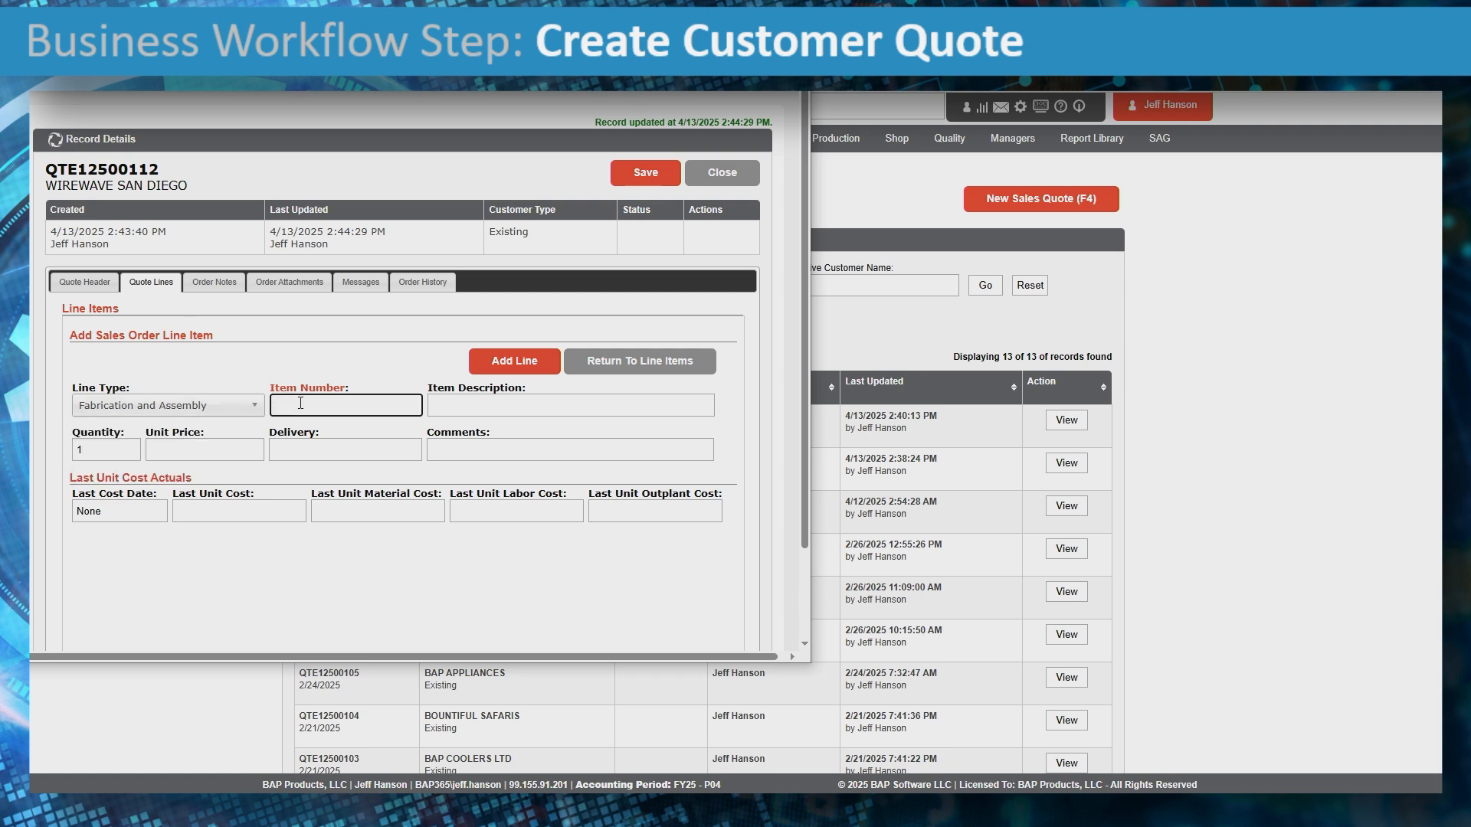
{"action": "type", "text": "WWSS-BB-2025-V01"}
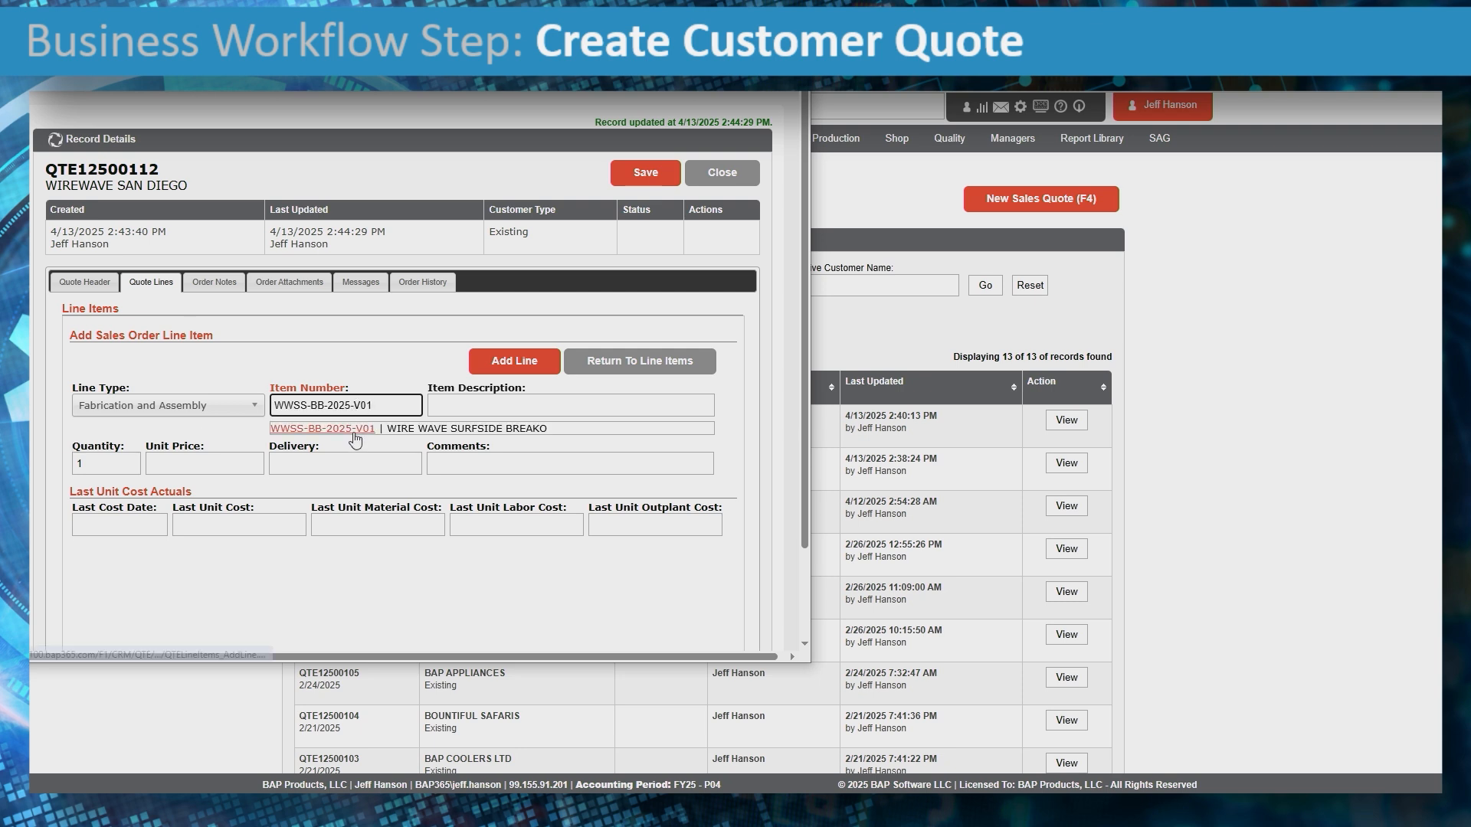
{"action": "left_click", "coordinate": [355, 429]}
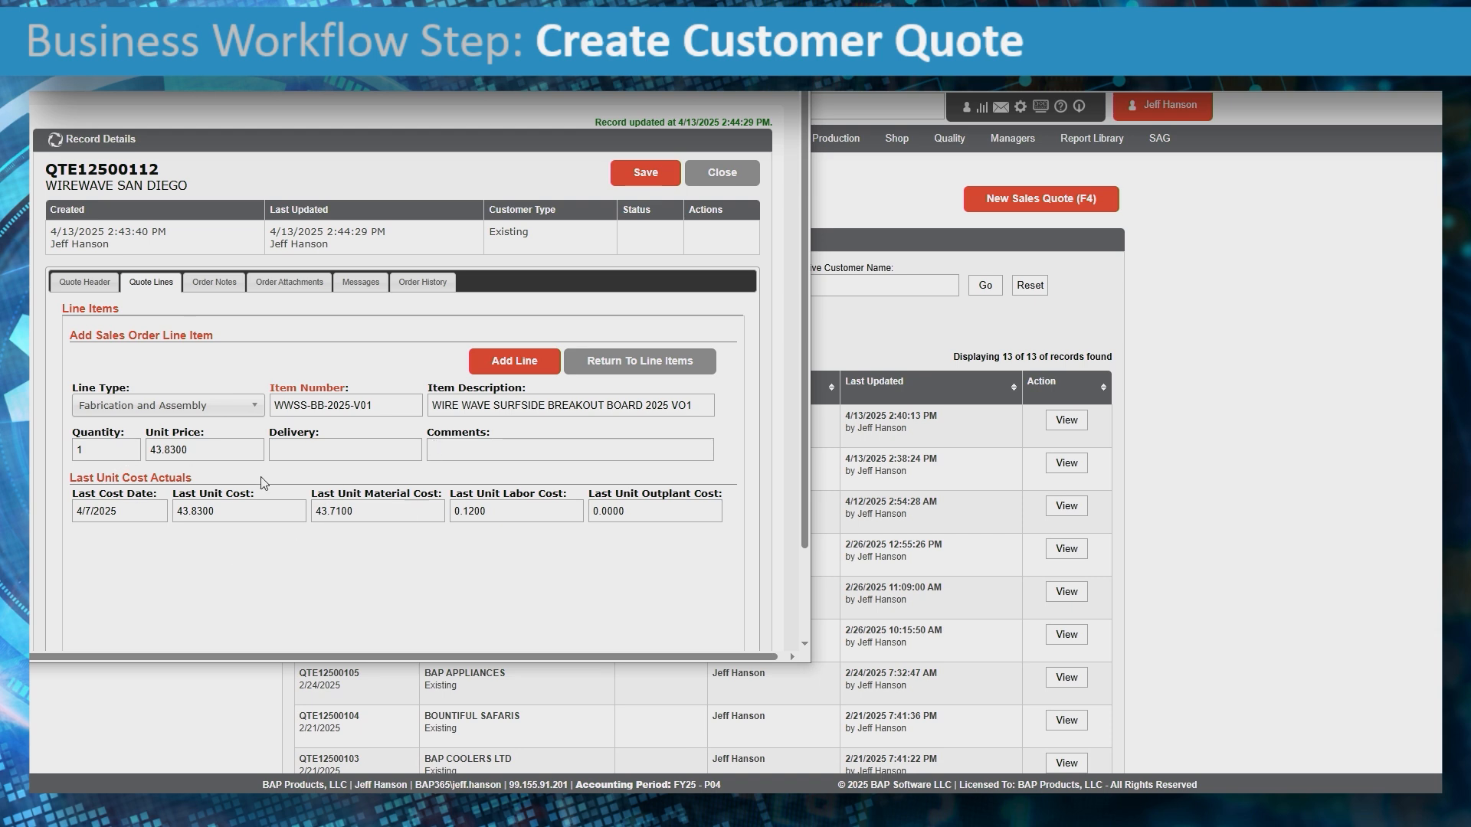
- Review the item's last cost date and its last unit, material and labor costs
{"action": "double_click", "coordinate": [139, 514]}
{"action": "key", "text": "Tab"}
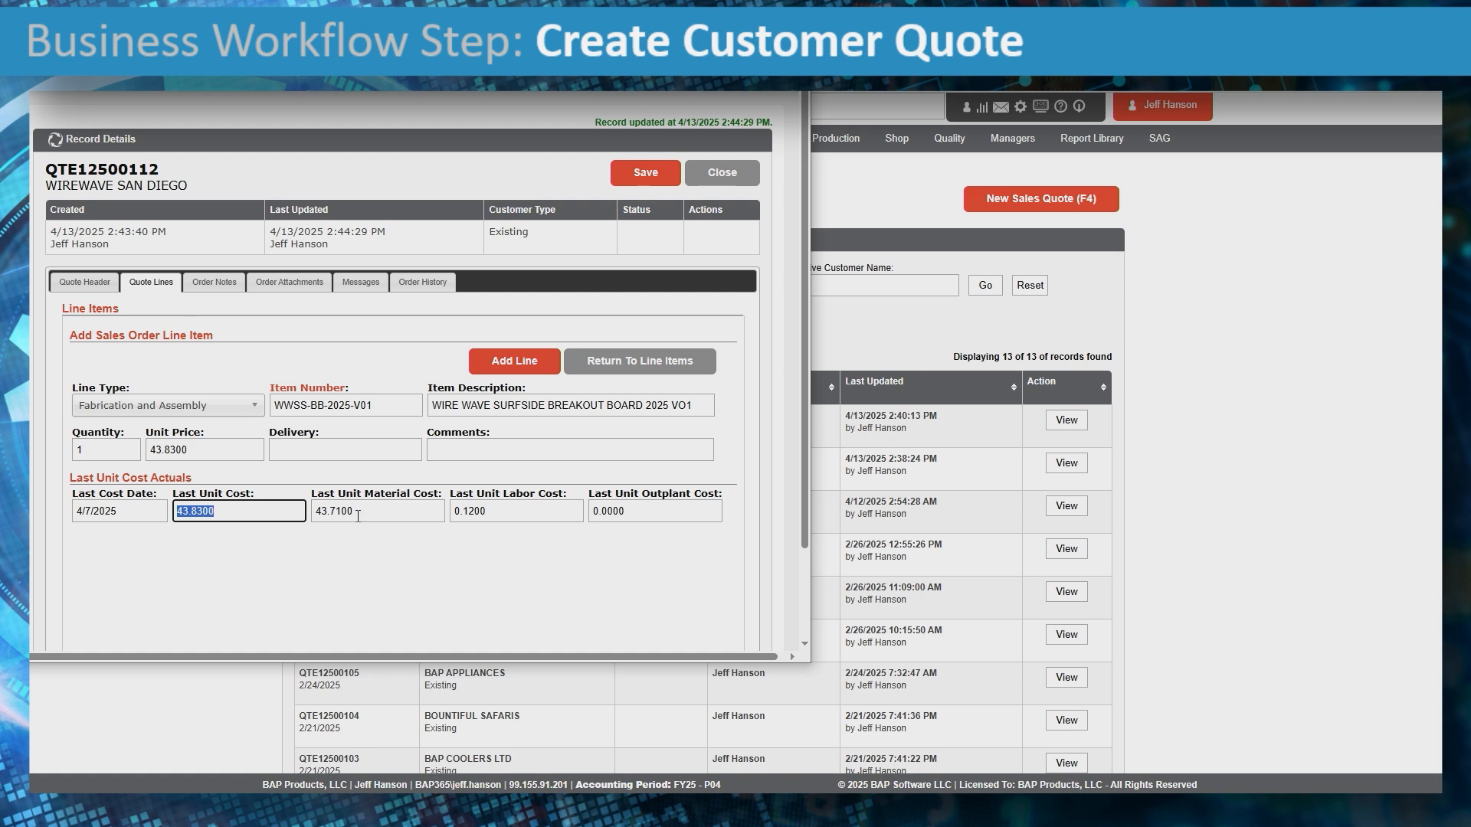
{"action": "key", "text": "Tab"}
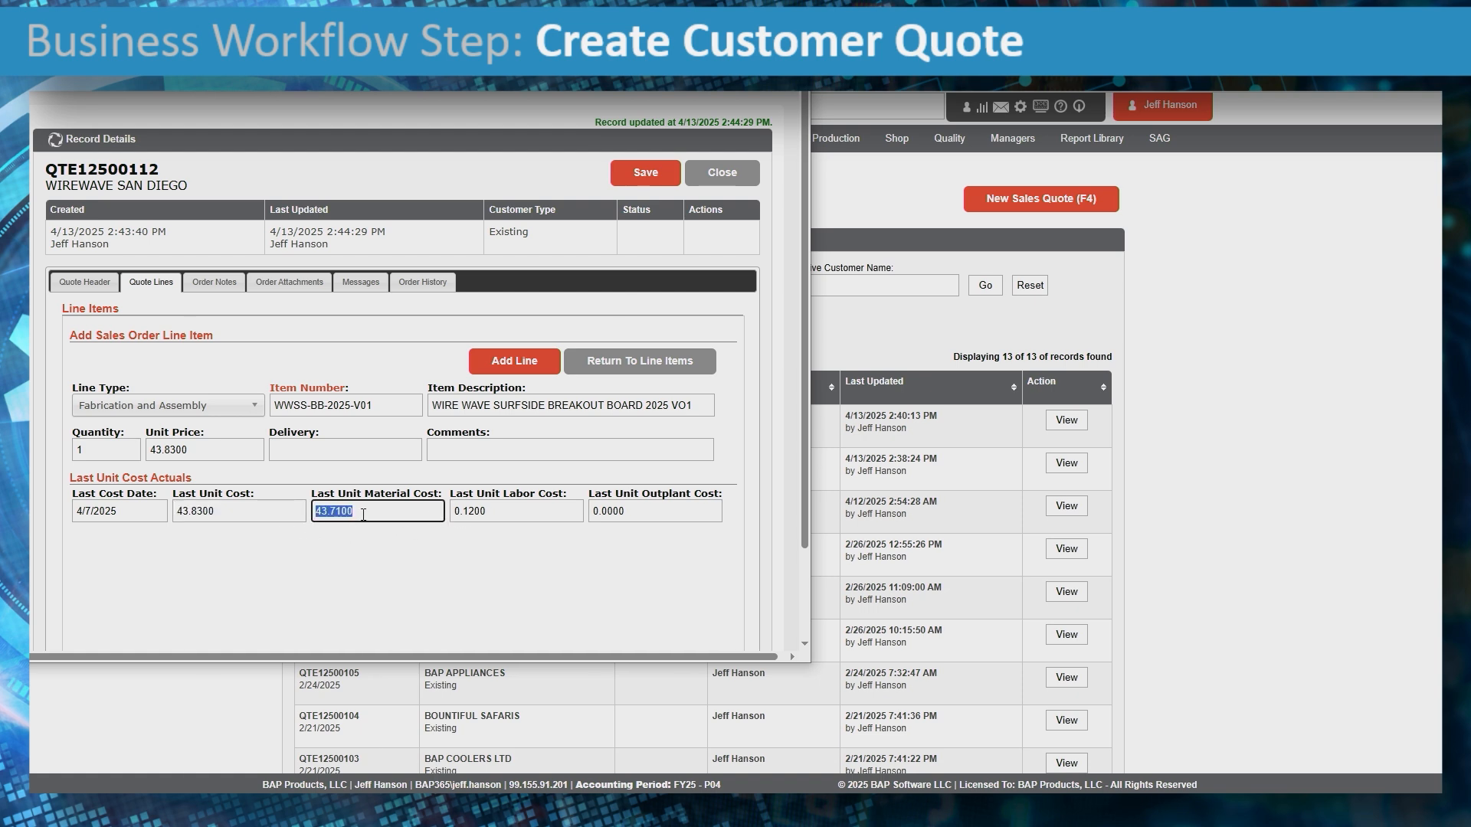
{"action": "left_click", "coordinate": [370, 517]}
{"action": "double_click", "coordinate": [370, 516]}
{"action": "left_click_drag", "start_coordinate": [497, 509], "coordinate": [467, 509]}
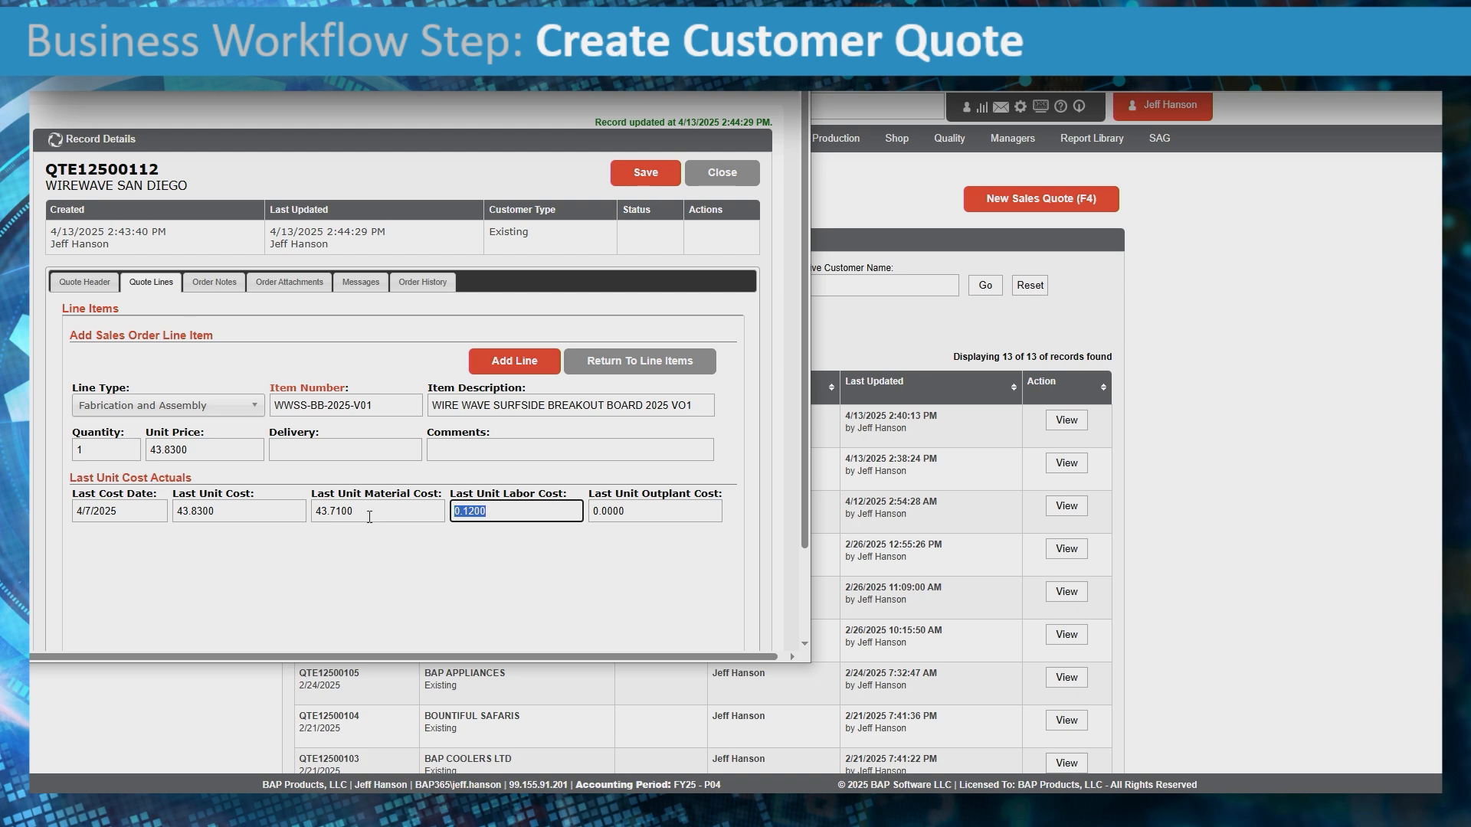
- Set the line's unit price to 143.83, its quantity to 500 and its delivery date to 5/1/2025
{"action": "left_click", "coordinate": [201, 451]}
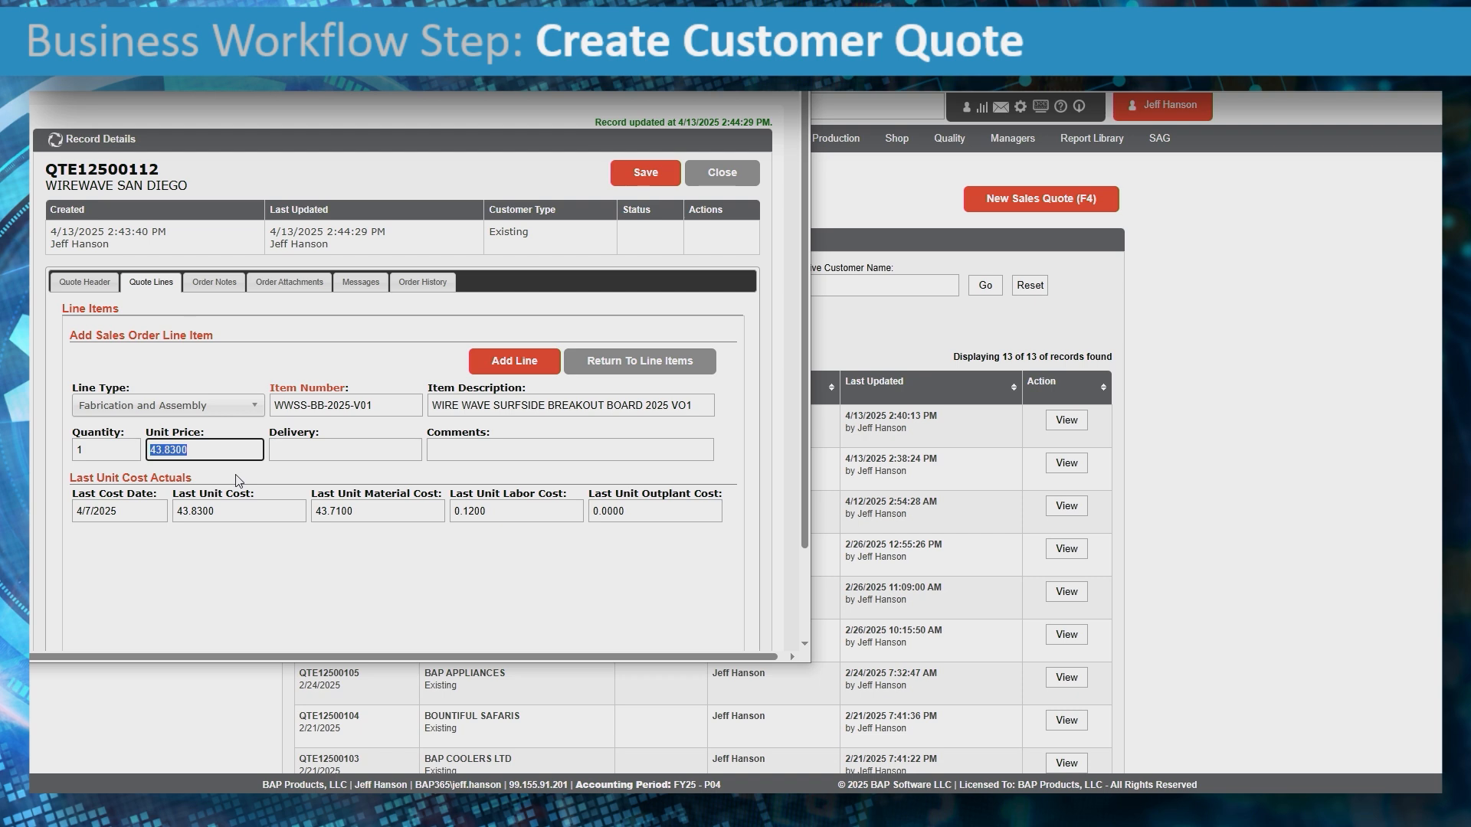
{"action": "type", "text": "143.83"}
{"action": "key", "text": "shift+Tab"}
{"action": "type", "text": "500"}
{"action": "key", "text": "Tab"}
{"action": "key", "text": "Tab"}
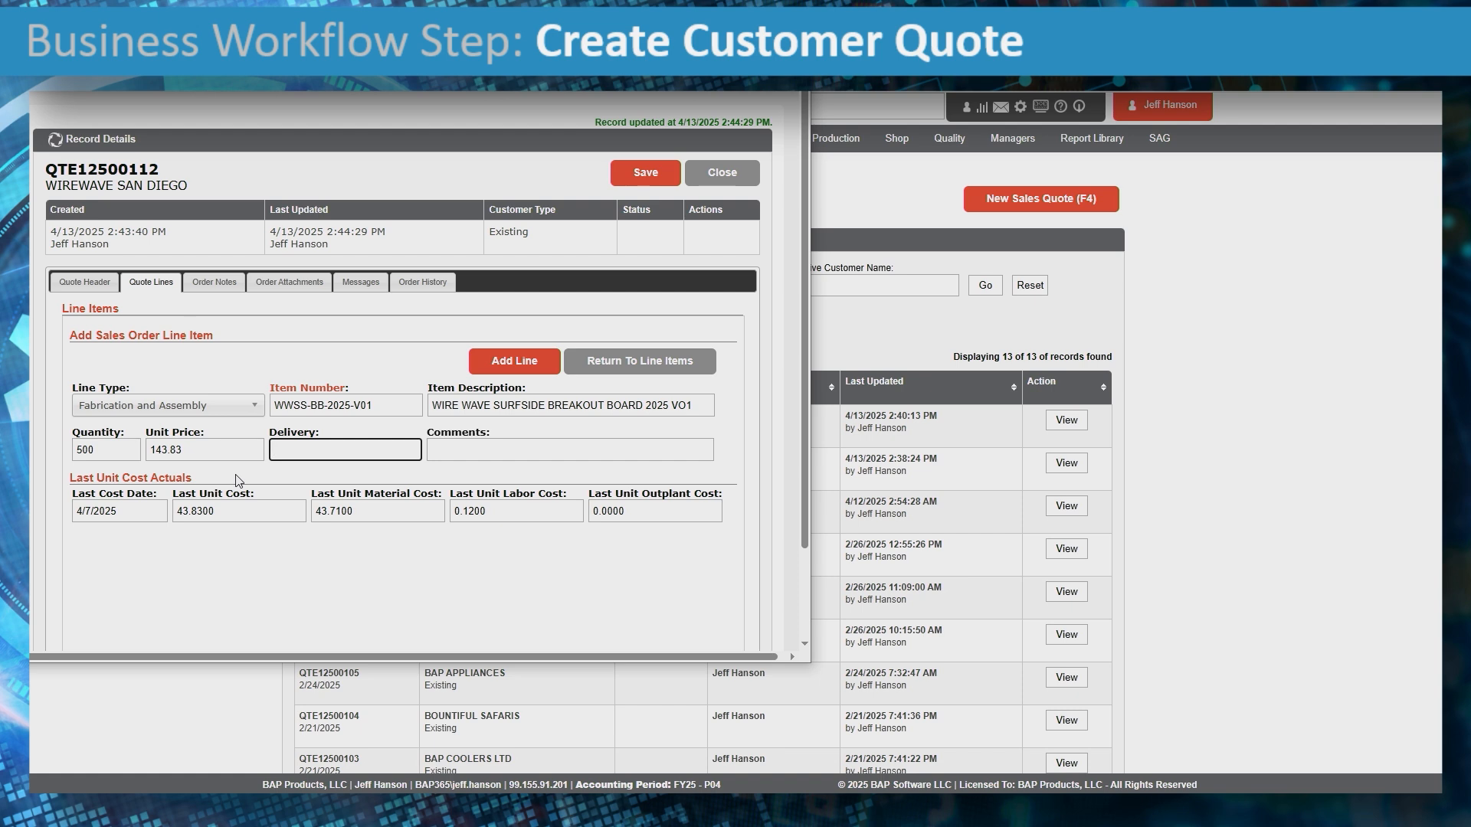
{"action": "type", "text": "5/1/2025"}
- Add the line with the comment "BUILD PER PRINT AS DETAILED ON THE CUSTOMER PURCHASE ORDER" and save the quote
{"action": "key", "text": "Tab"}
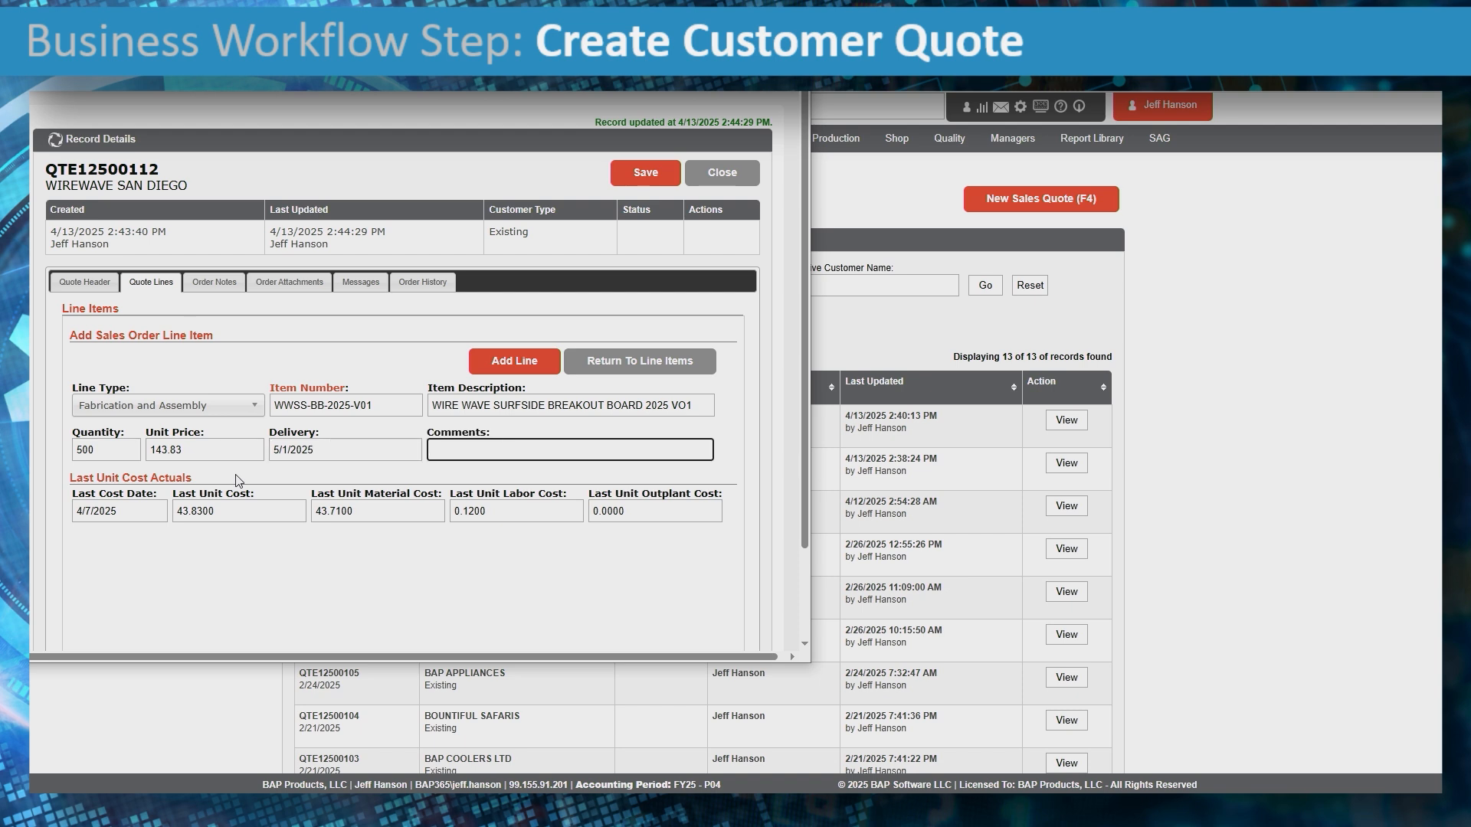
{"action": "type", "text": "BUILD PER PRINT AS DETAILED oN THE"}
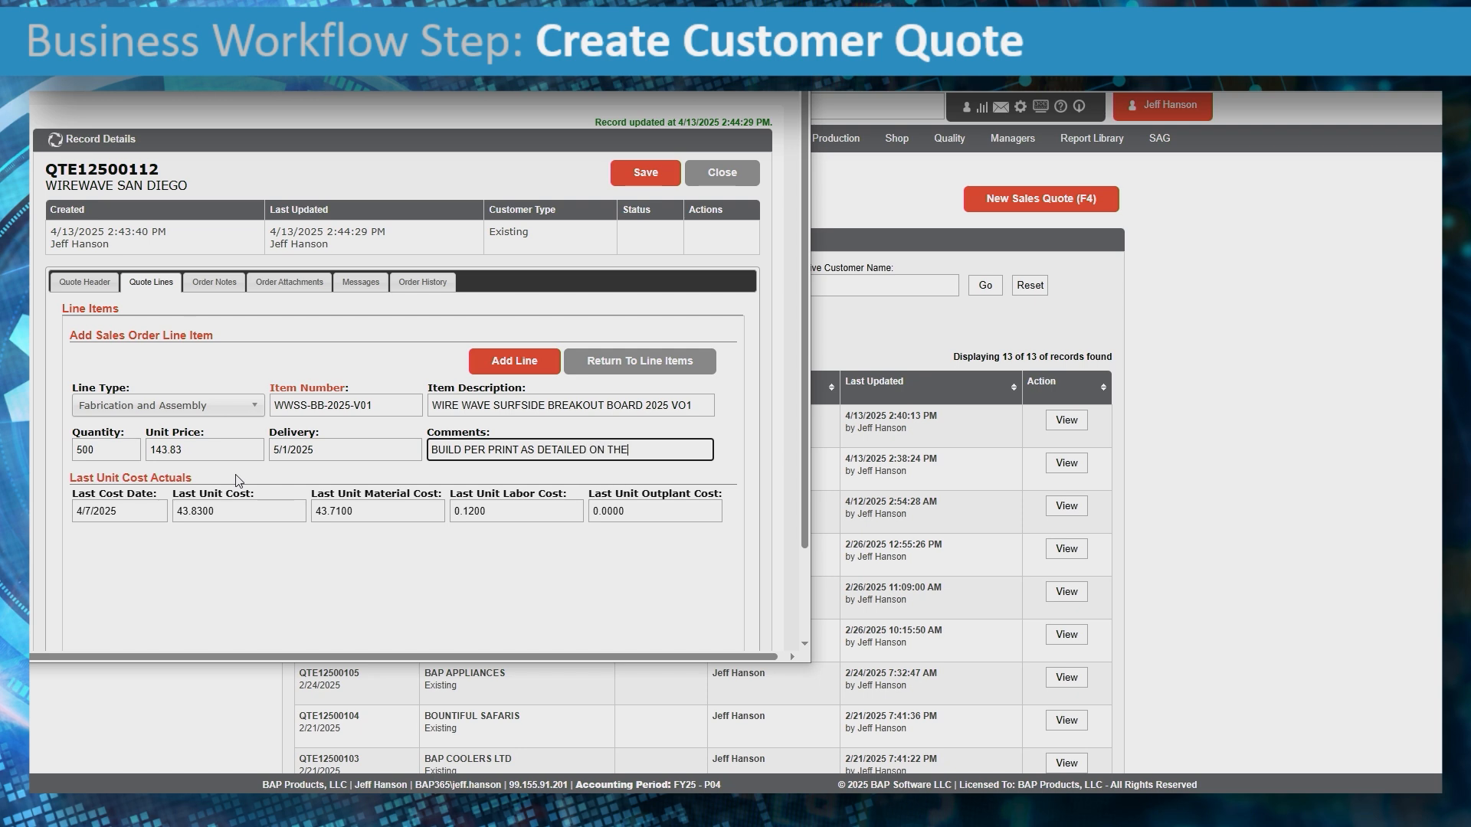
{"action": "type", "text": " CUSTOMER PURC"}
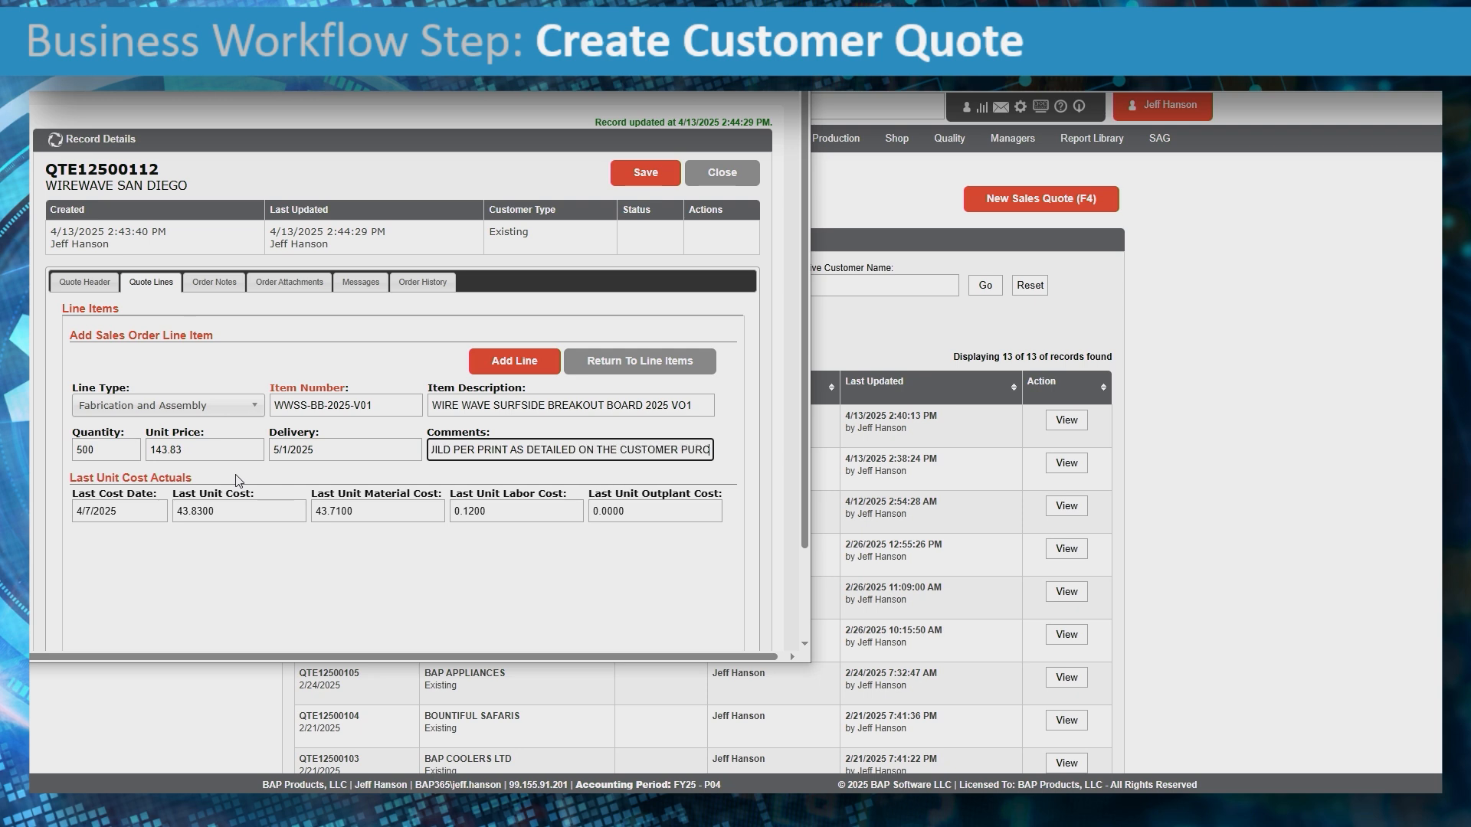
{"action": "type", "text": "HASE ORDER"}
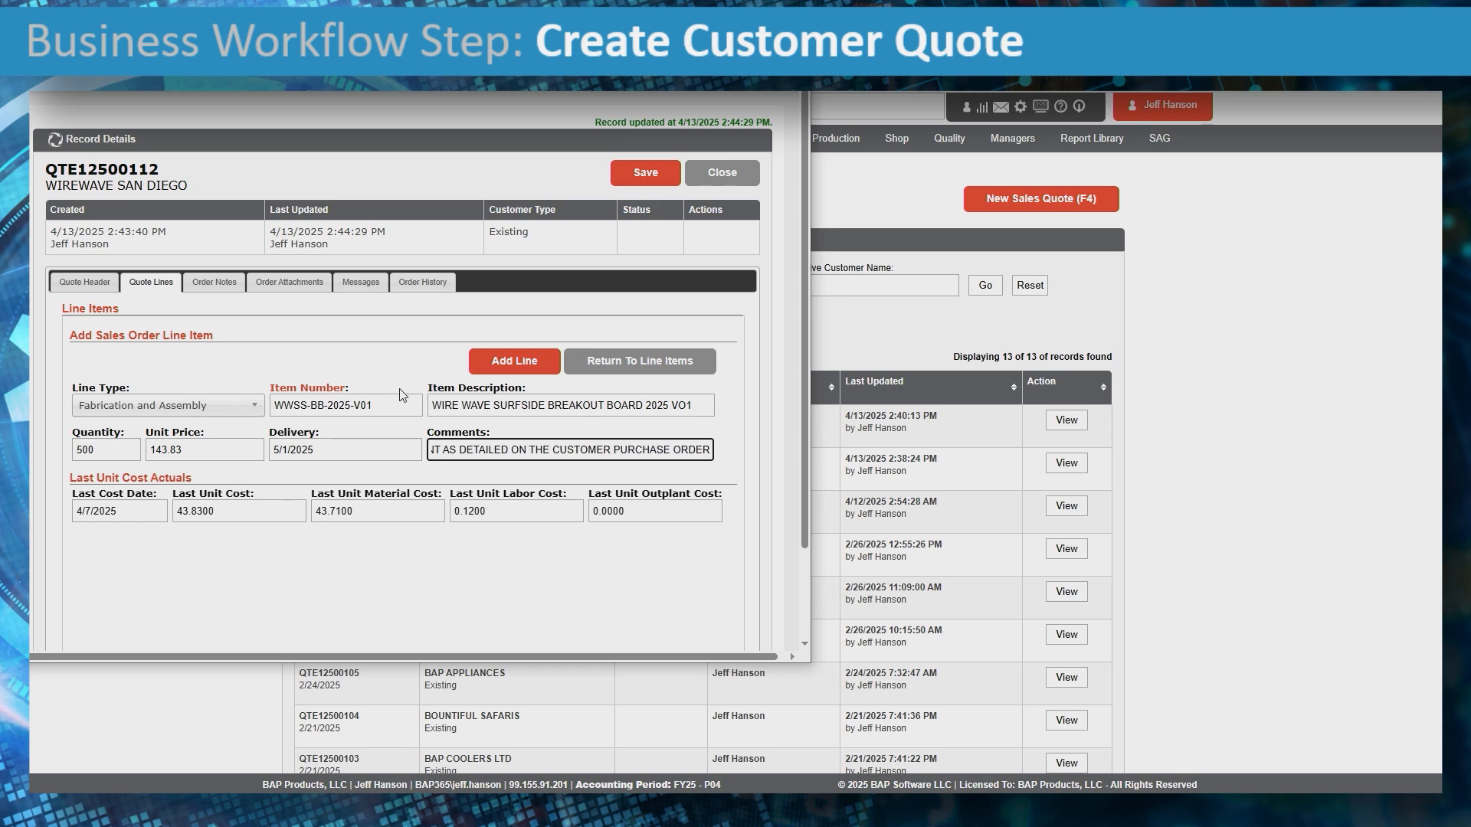
{"action": "left_click", "coordinate": [505, 364]}
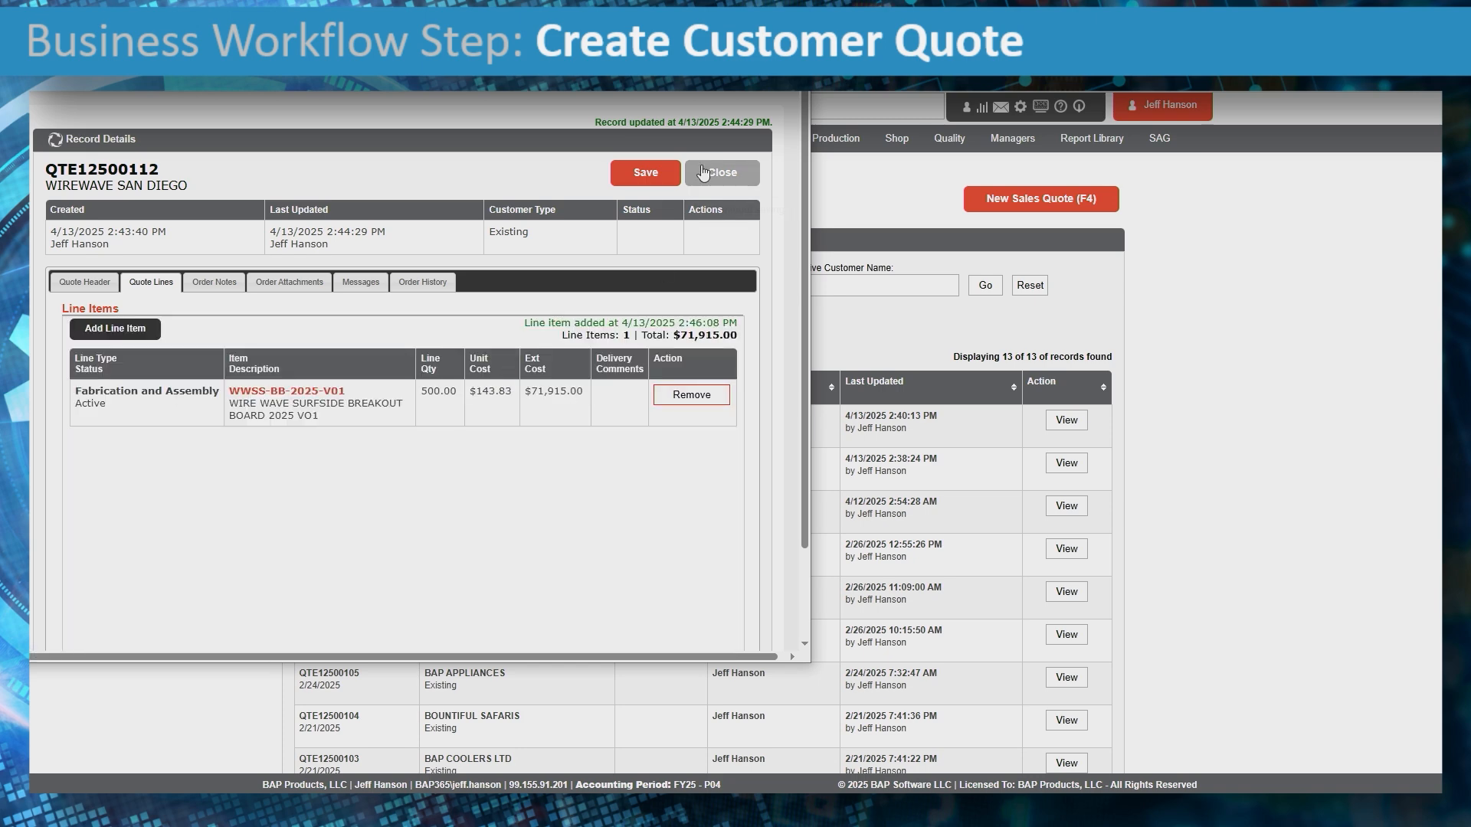
{"action": "left_click", "coordinate": [647, 174]}
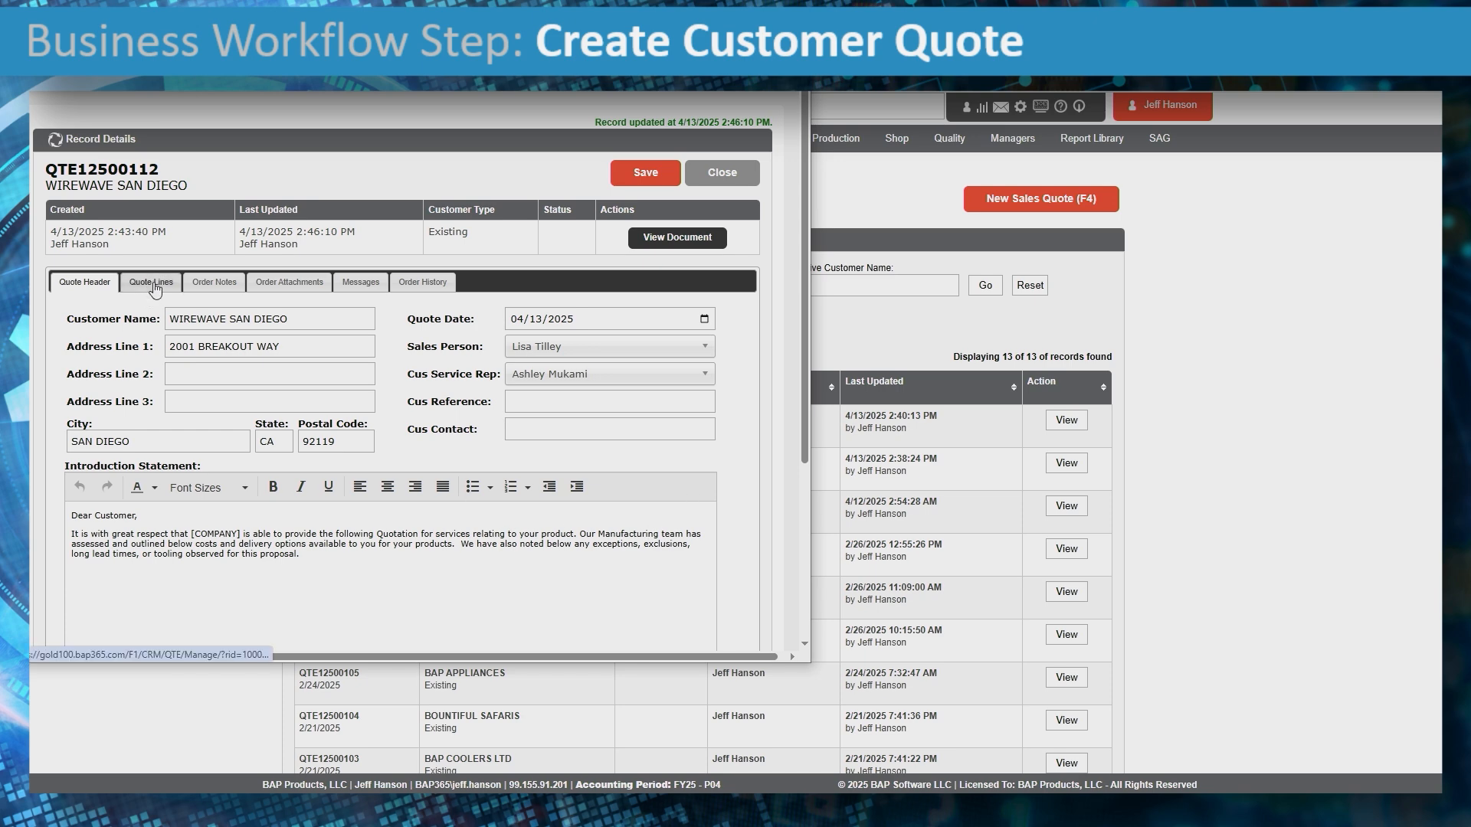
- View the quotation document and check the line's quantity, delivery date, unit price and extended price
{"action": "left_click", "coordinate": [665, 242]}
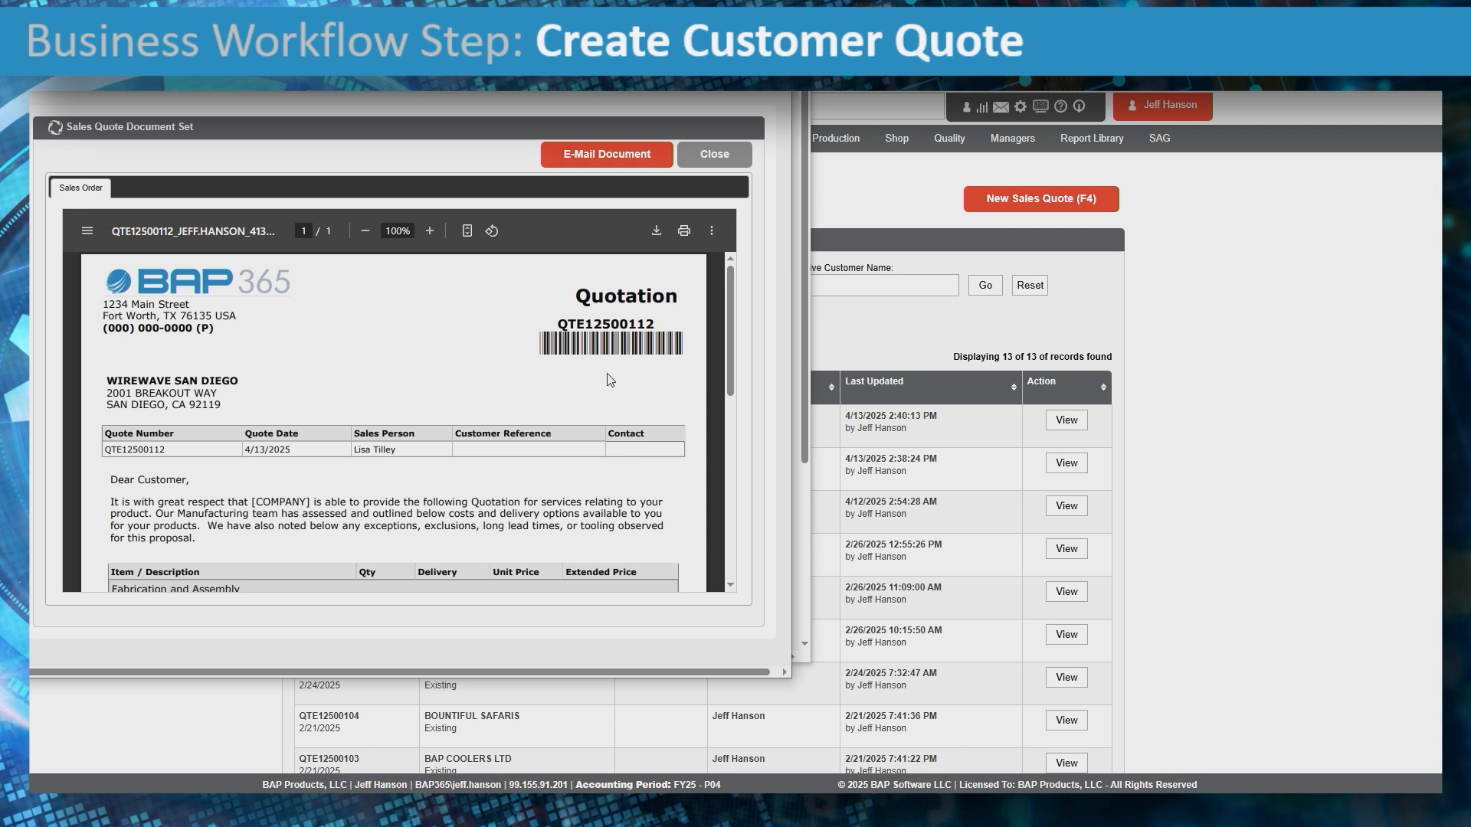
{"action": "scroll", "coordinate": [399, 386], "scroll_direction": "down", "scroll_amount": 1}
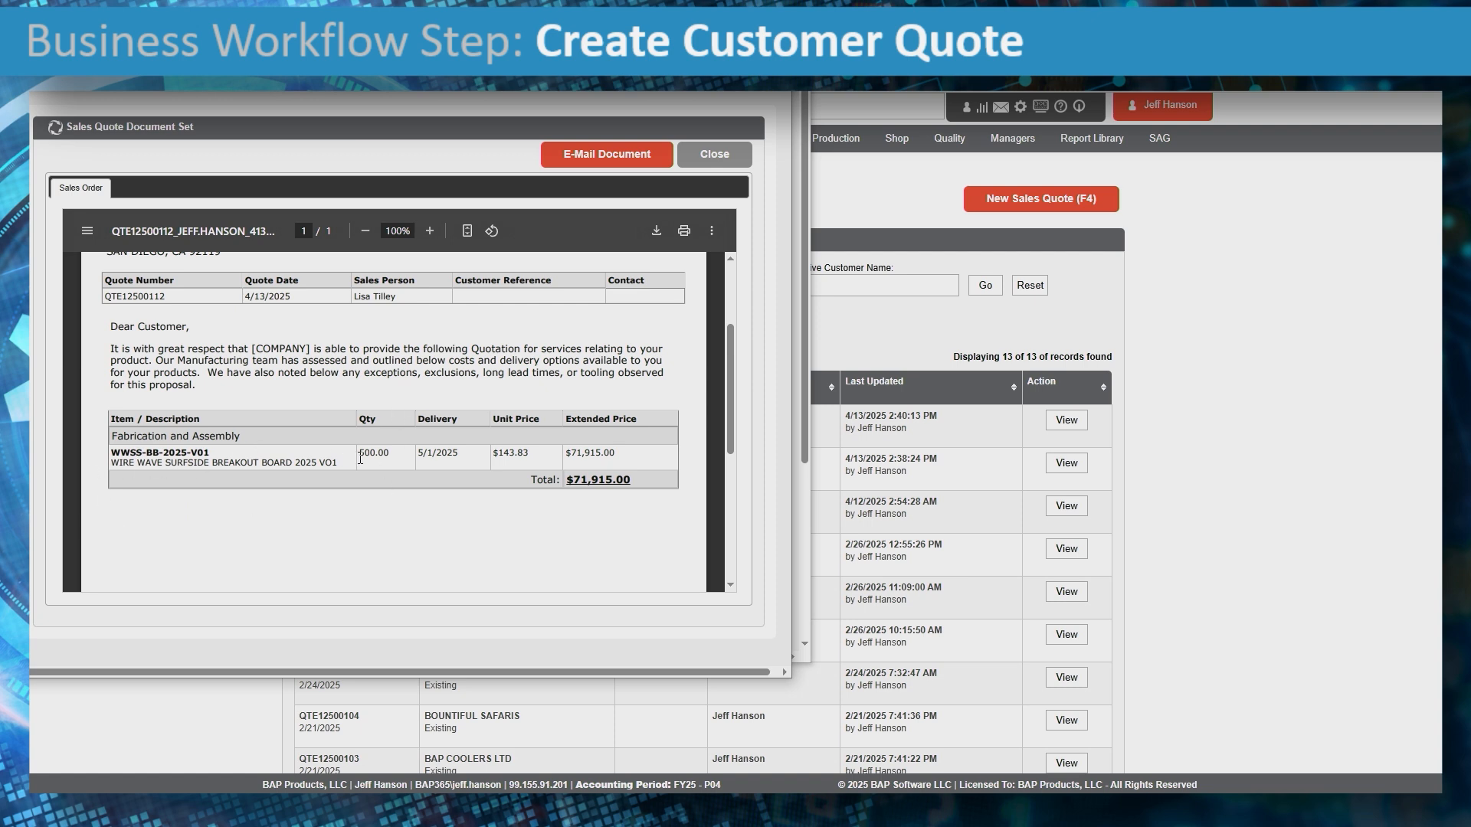
{"action": "left_click_drag", "start_coordinate": [360, 457], "coordinate": [487, 447]}
{"action": "left_click", "coordinate": [517, 458]}
{"action": "left_click_drag", "start_coordinate": [532, 455], "coordinate": [496, 458]}
{"action": "left_click_drag", "start_coordinate": [621, 455], "coordinate": [565, 455]}
{"action": "scroll", "coordinate": [653, 492], "scroll_direction": "up", "scroll_amount": 2}
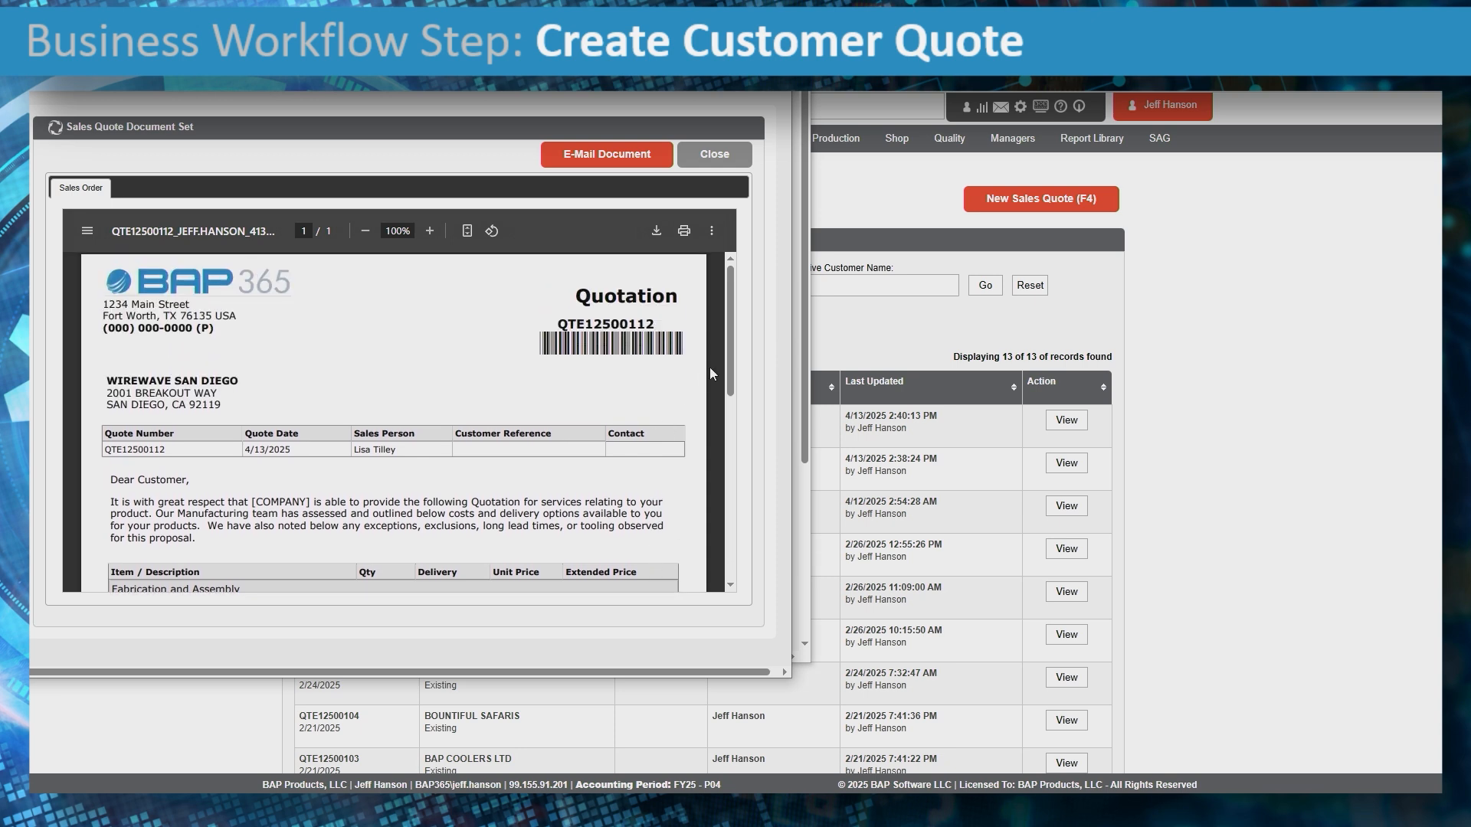
- Start an e-mail of the quotation document and address it to the customer contact for WIREWAVE SAN DIEGO
{"action": "left_click", "coordinate": [628, 155]}
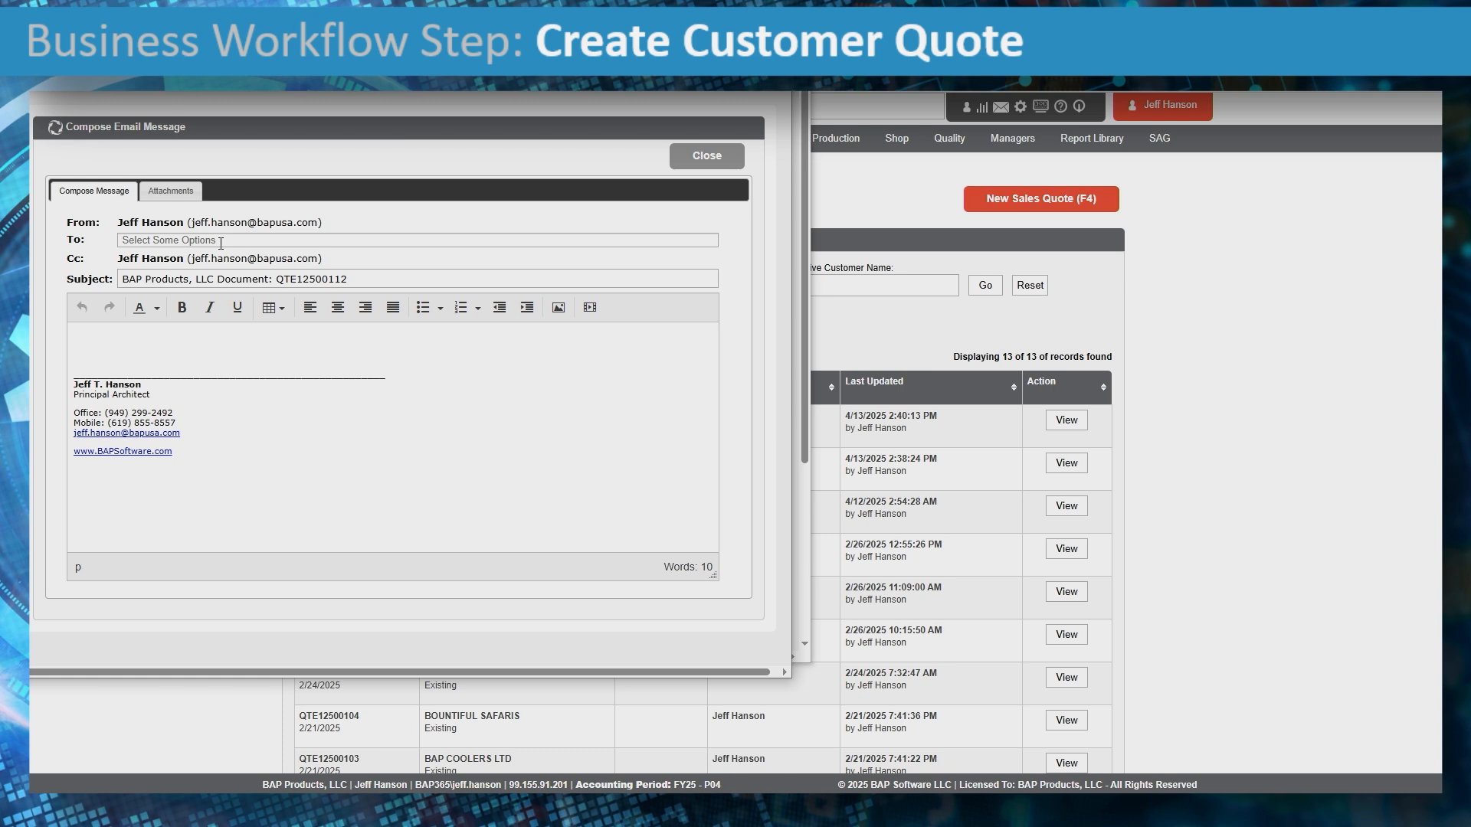
{"action": "left_click", "coordinate": [221, 241]}
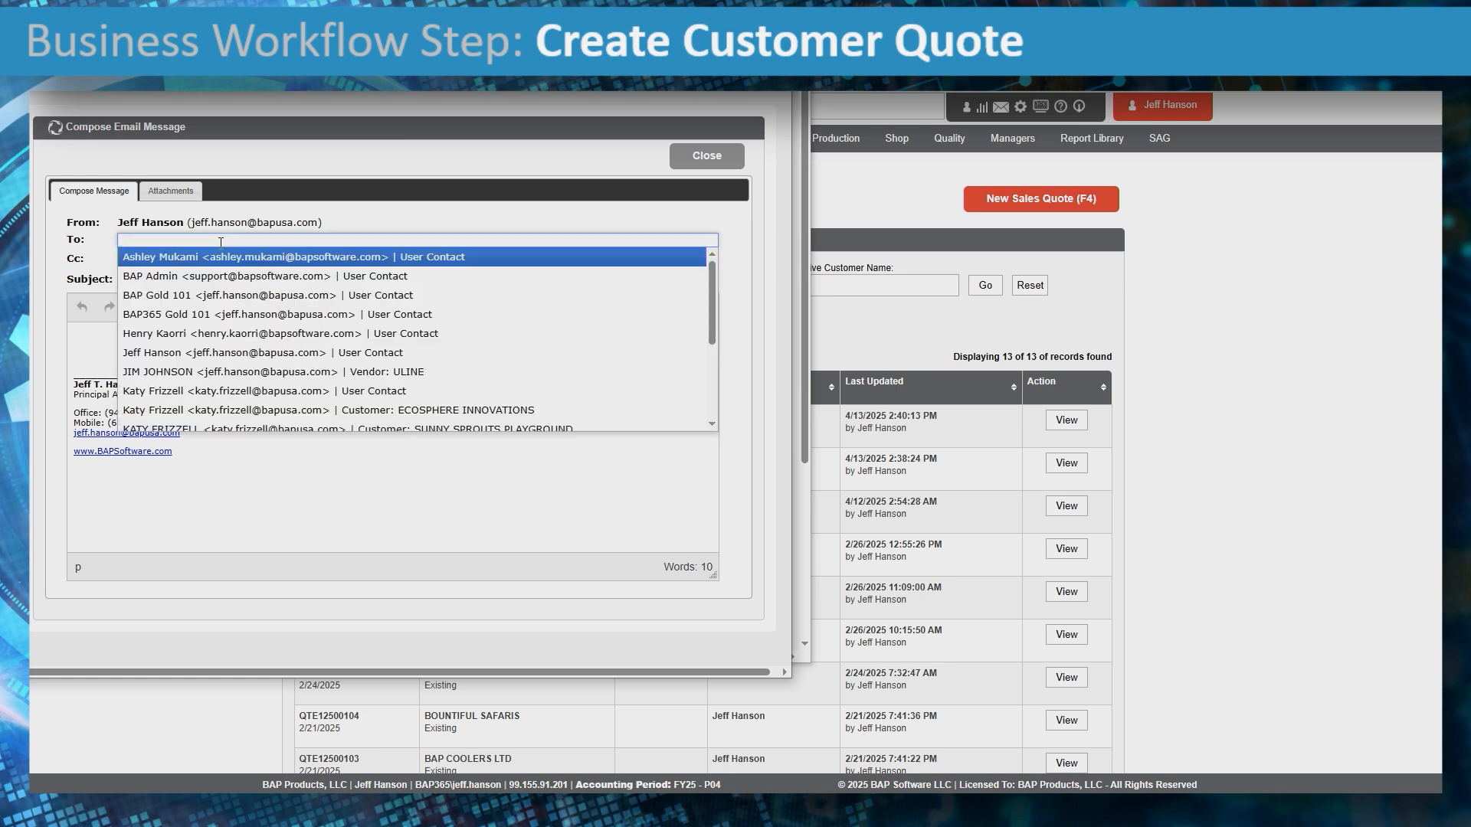
{"action": "type", "text": "wire"}
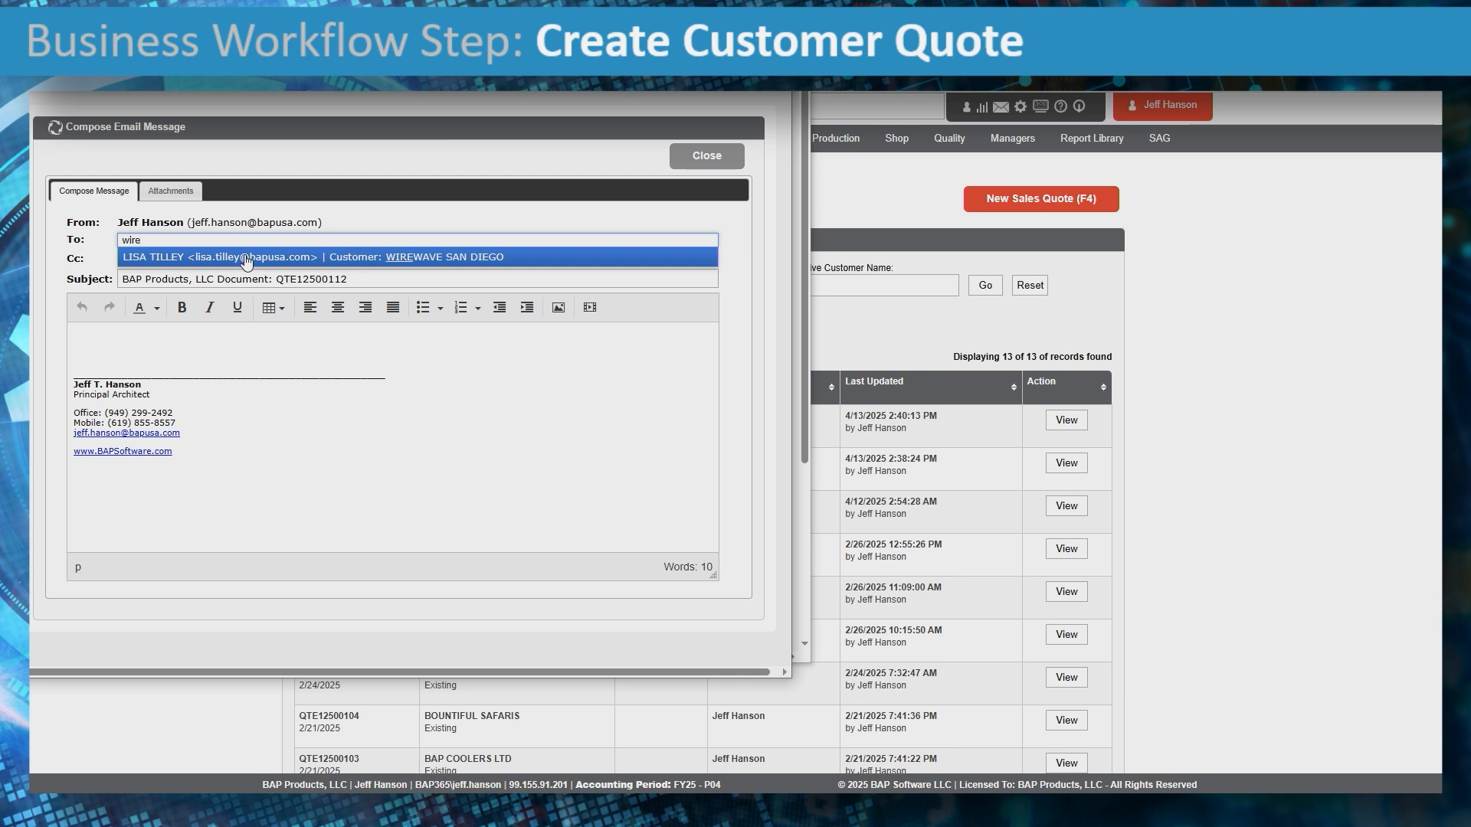
{"action": "left_click", "coordinate": [247, 262]}
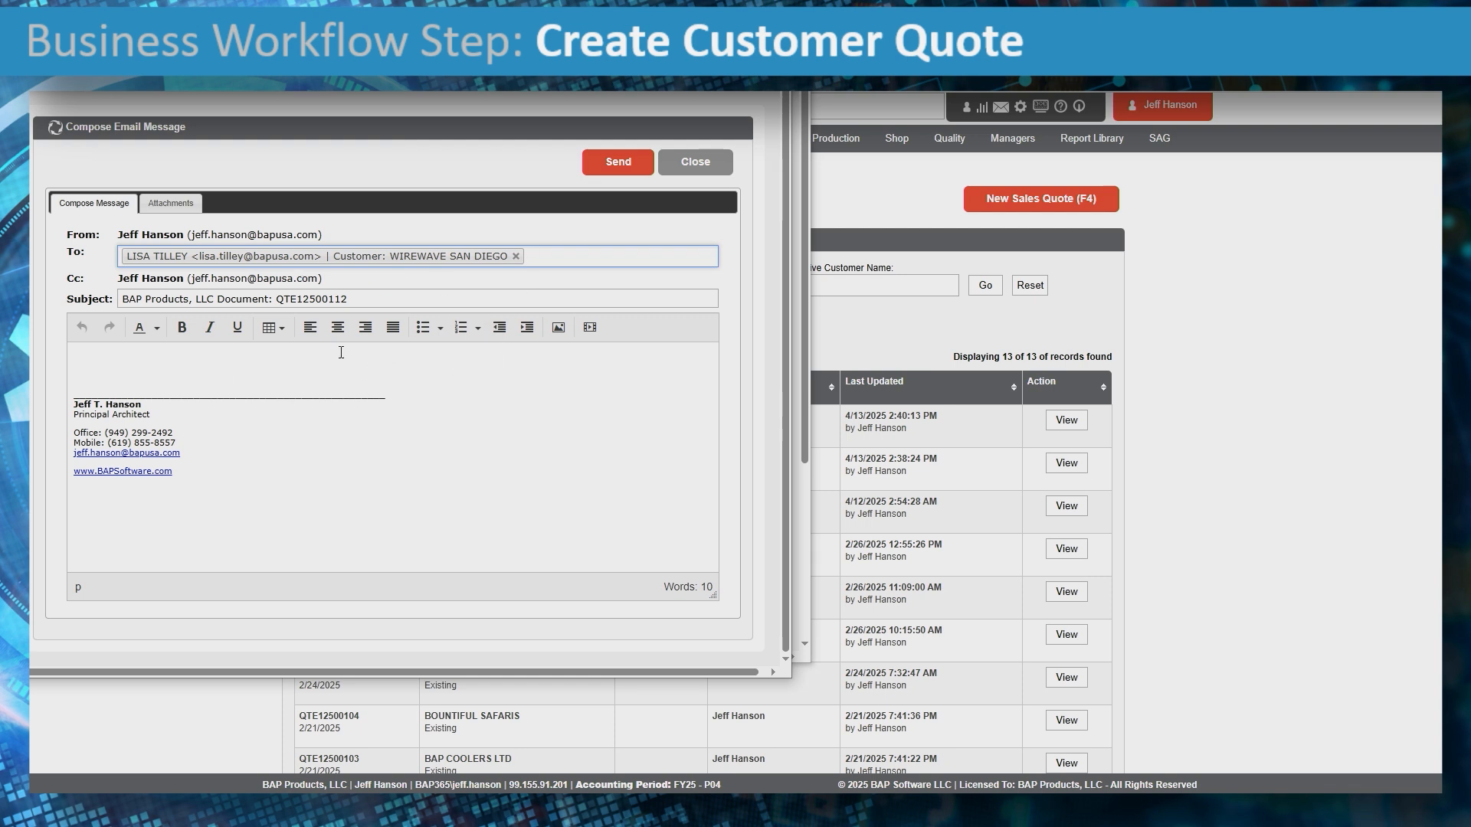
- Write "Please review this quote and let us know if you have any questions." above the signature in the message body
{"action": "left_click", "coordinate": [125, 352]}
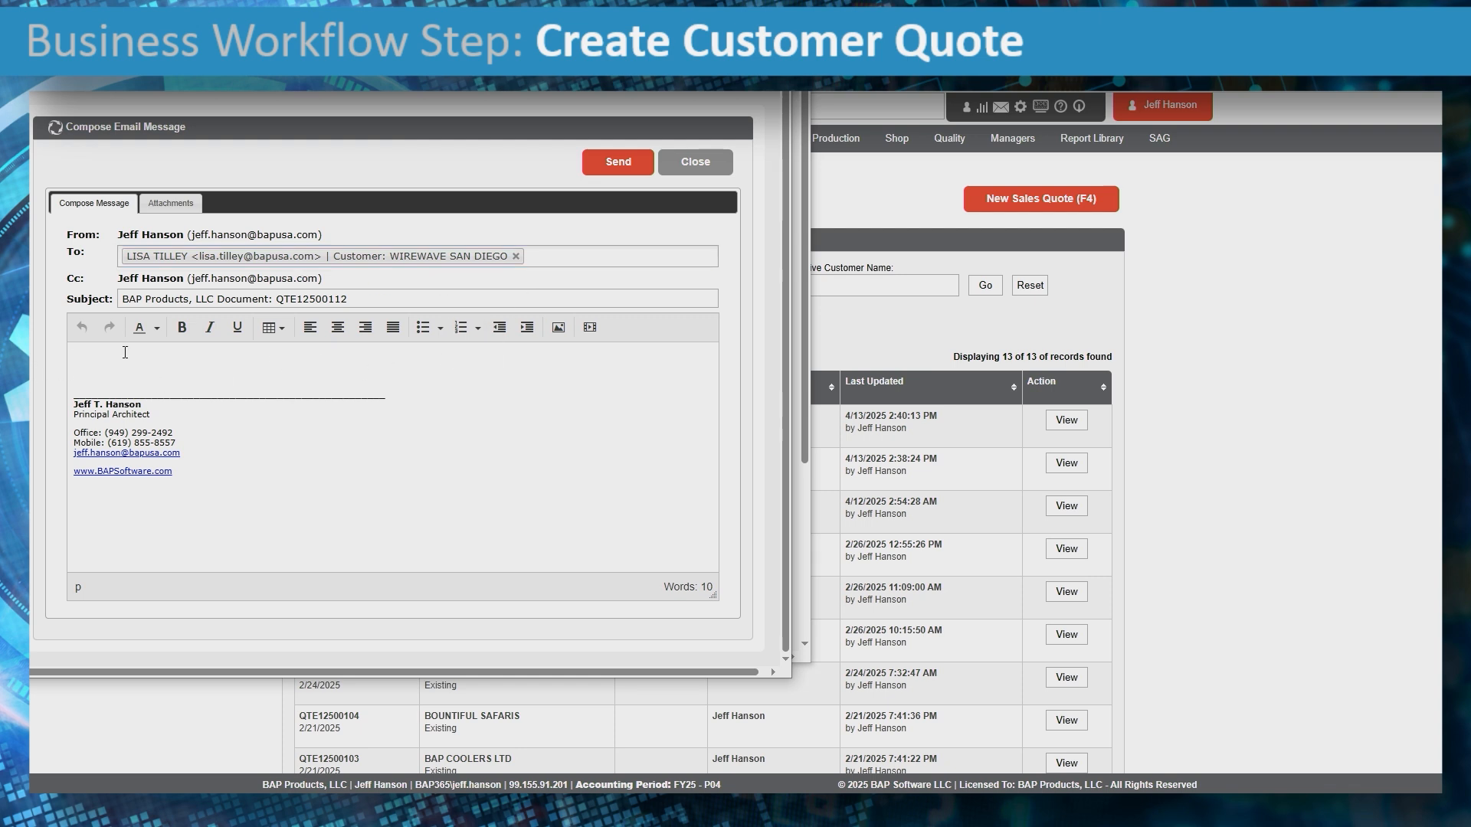
{"action": "type", "text": "Please review this queote and let us know if you"}
{"action": "key", "text": "BackSpace"}
{"action": "key", "text": "BackSpace"}
{"action": "type", "text": "ou ha"}
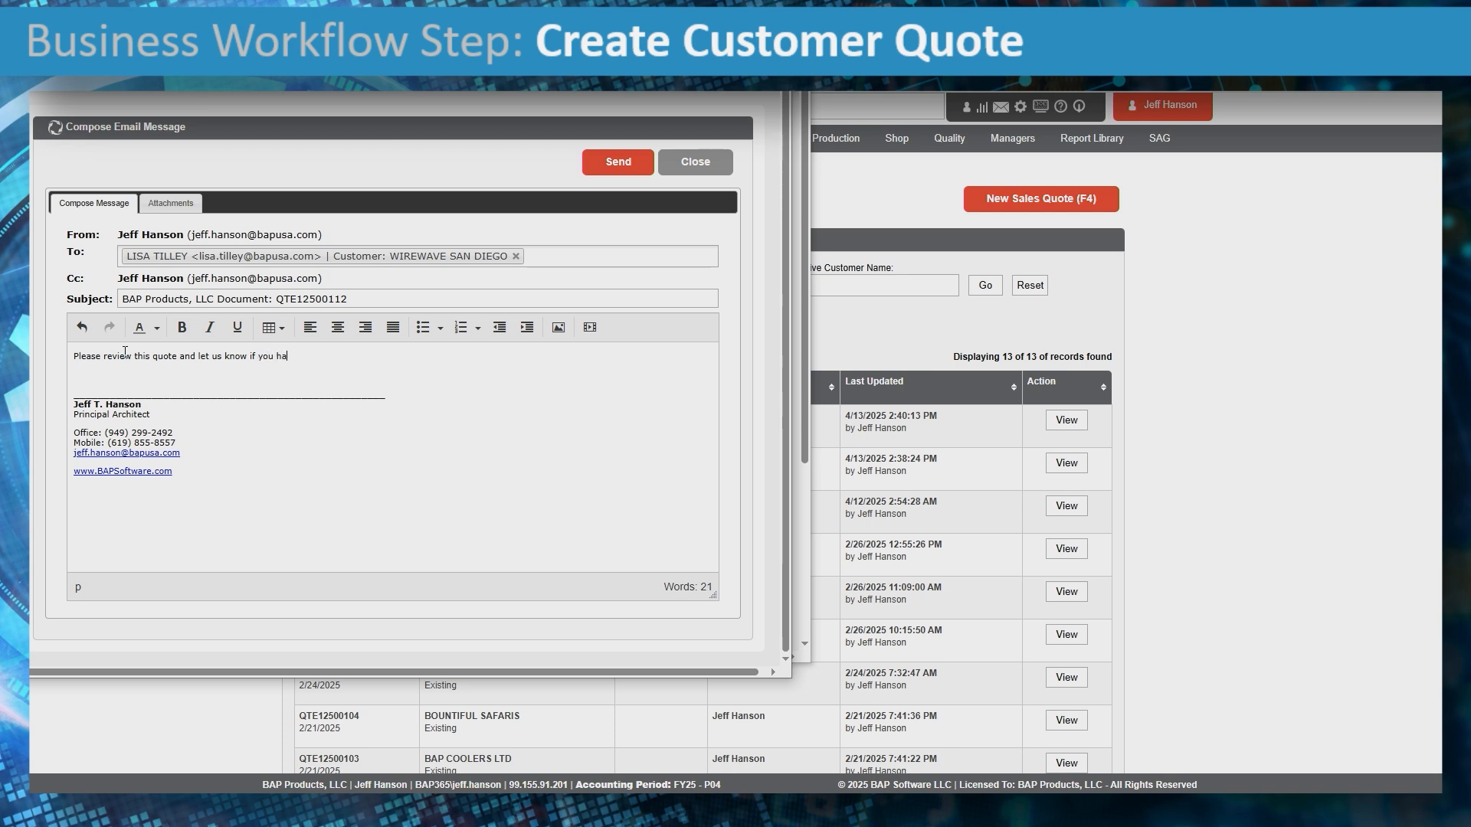
{"action": "type", "text": "ve any questions."}
- End the message with "Thanks," and the sender's initials on separate lines, and send the e-mail
{"action": "key", "text": "Return"}
{"action": "key", "text": "Return"}
{"action": "type", "text": "Than"}
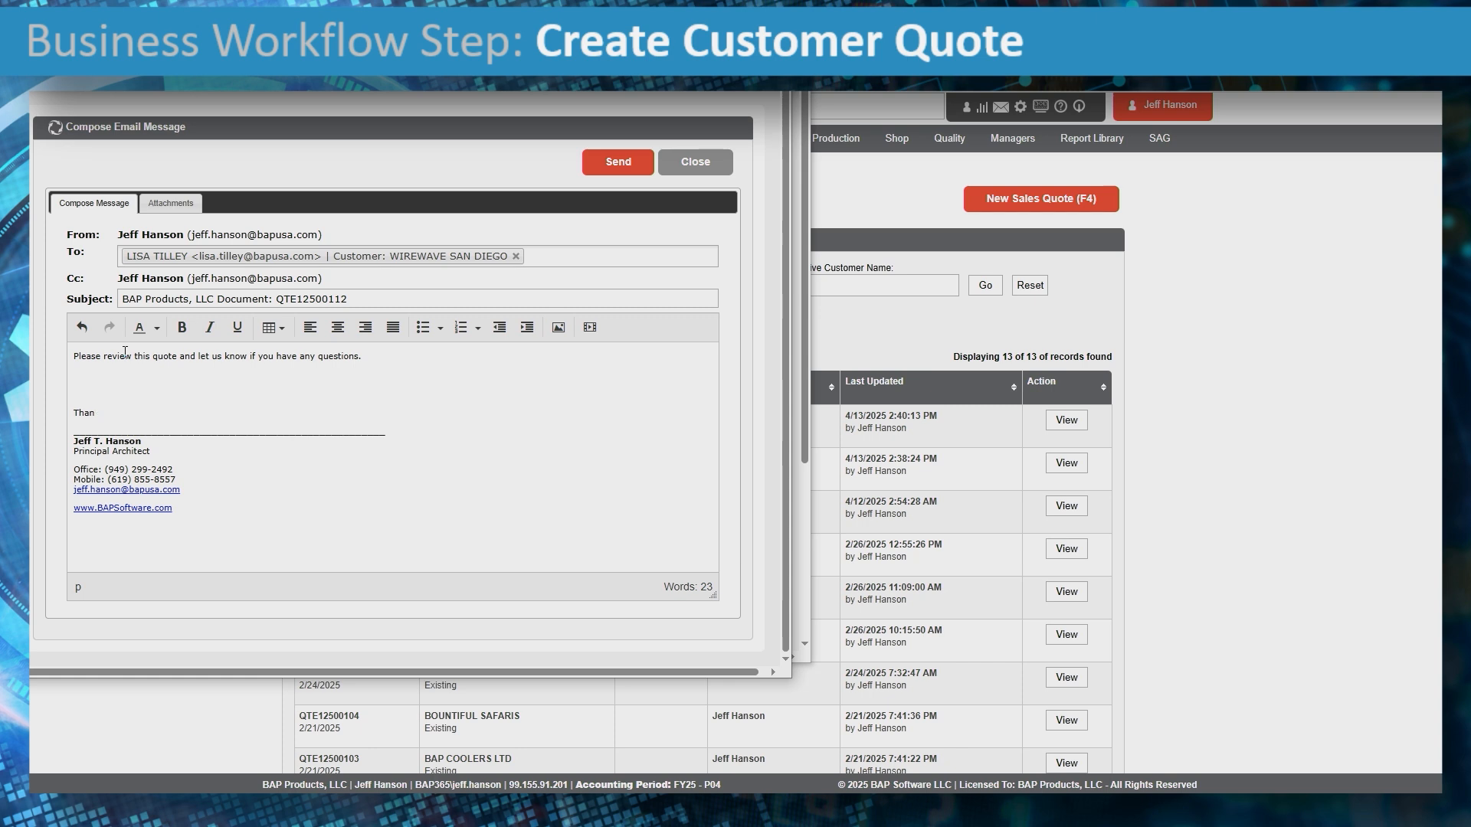
{"action": "key", "text": "BackSpace"}
{"action": "key", "text": "BackSpace"}
{"action": "key", "text": "BackSpace"}
{"action": "key", "text": "BackSpace"}
{"action": "key", "text": "BackSpace"}
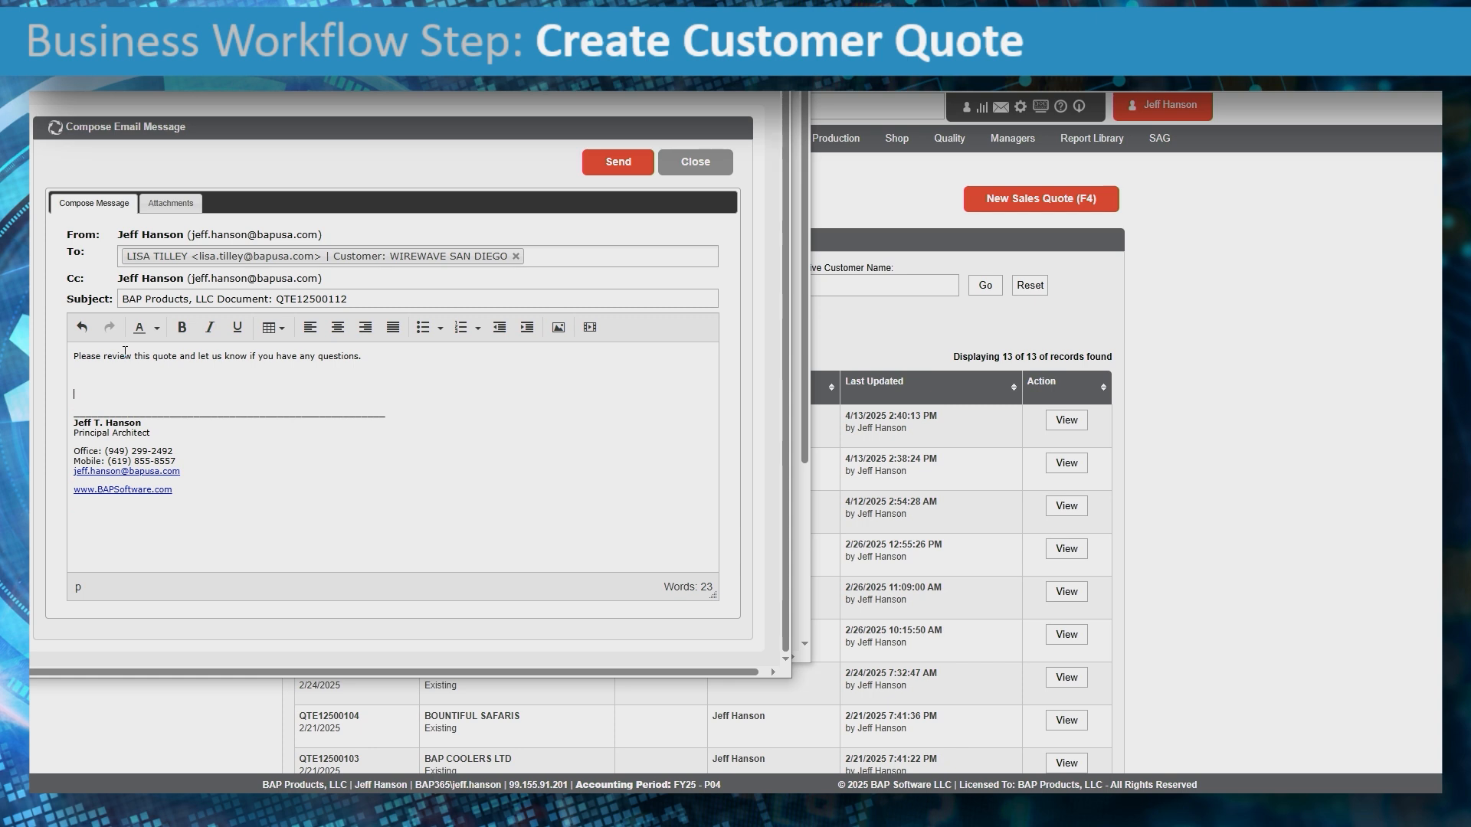
{"action": "key", "text": "Return"}
{"action": "type", "text": "Th"}
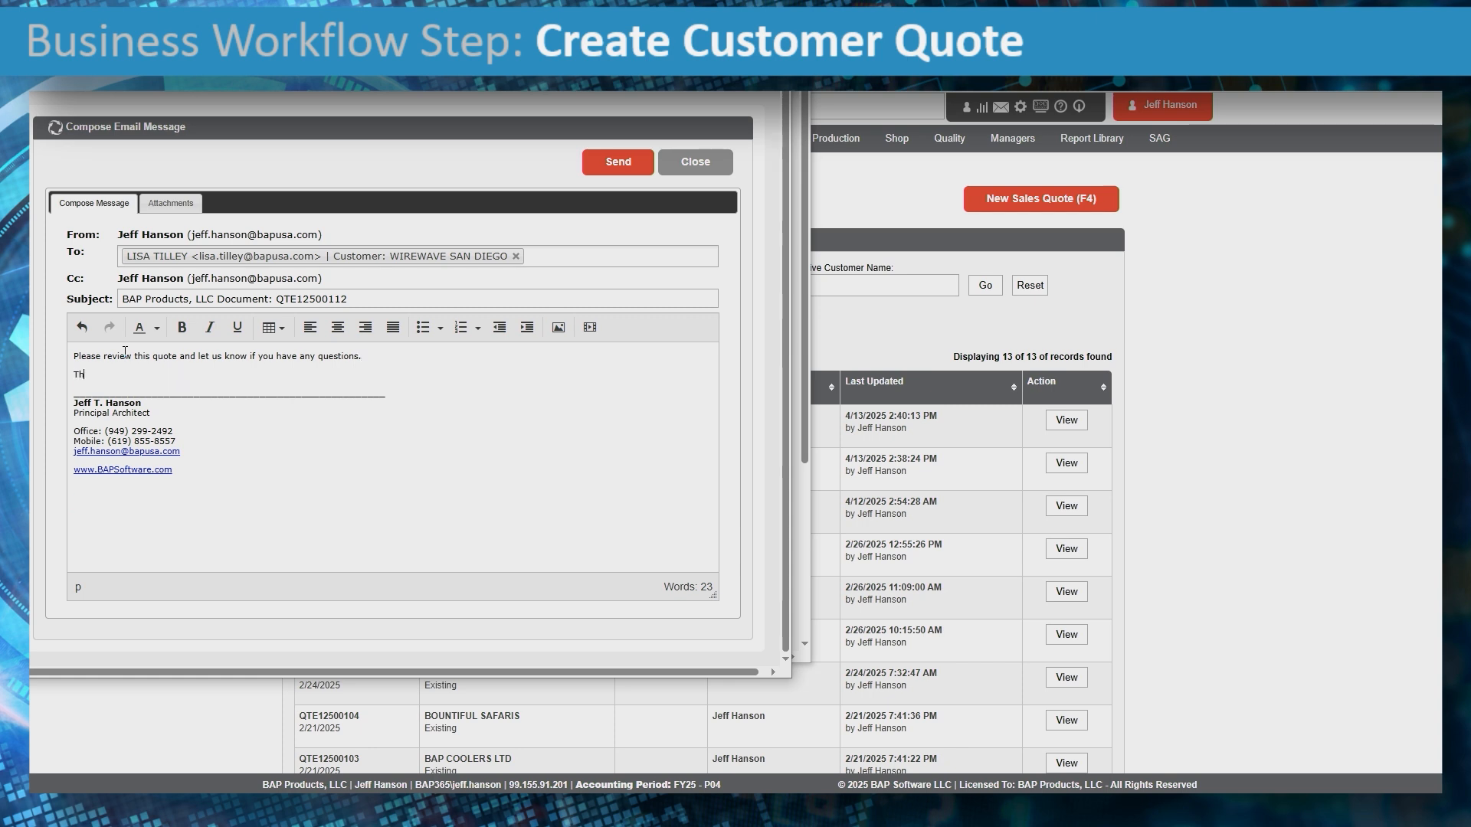
{"action": "type", "text": "anks,"}
{"action": "key", "text": "Return"}
{"action": "type", "text": "JTH"}
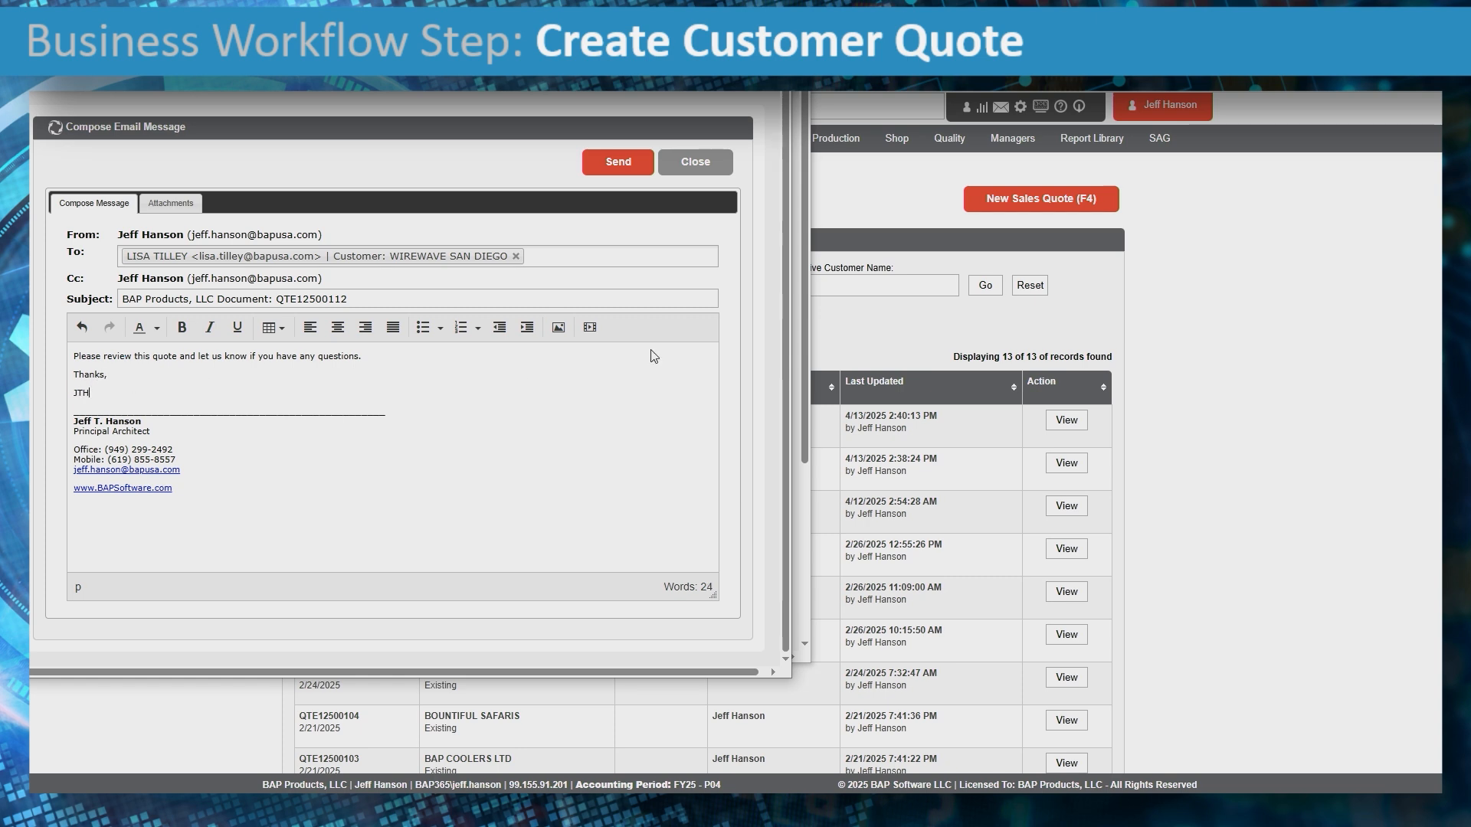
{"action": "left_click", "coordinate": [622, 162]}
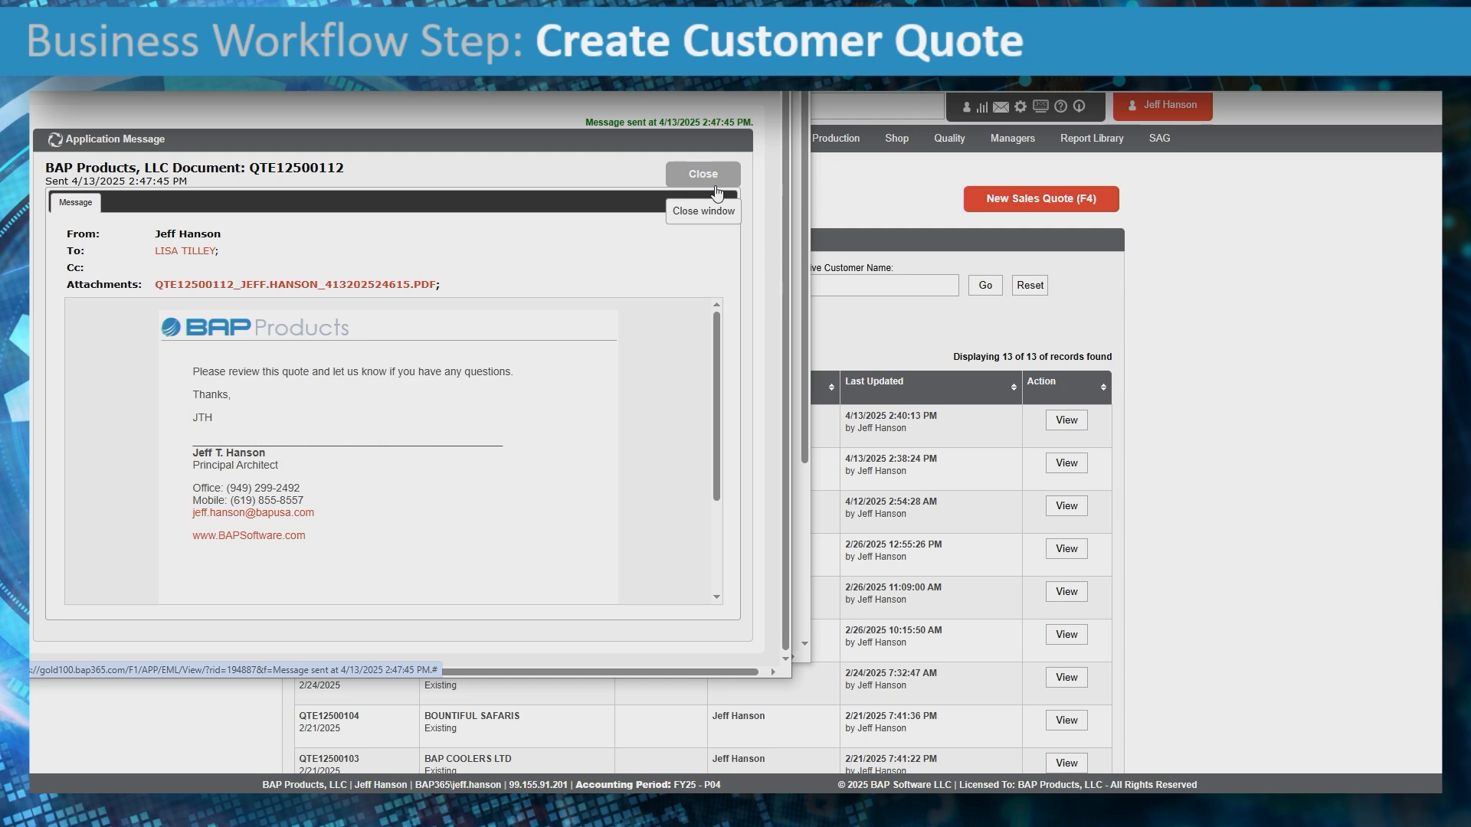
{"action": "left_click", "coordinate": [703, 175]}
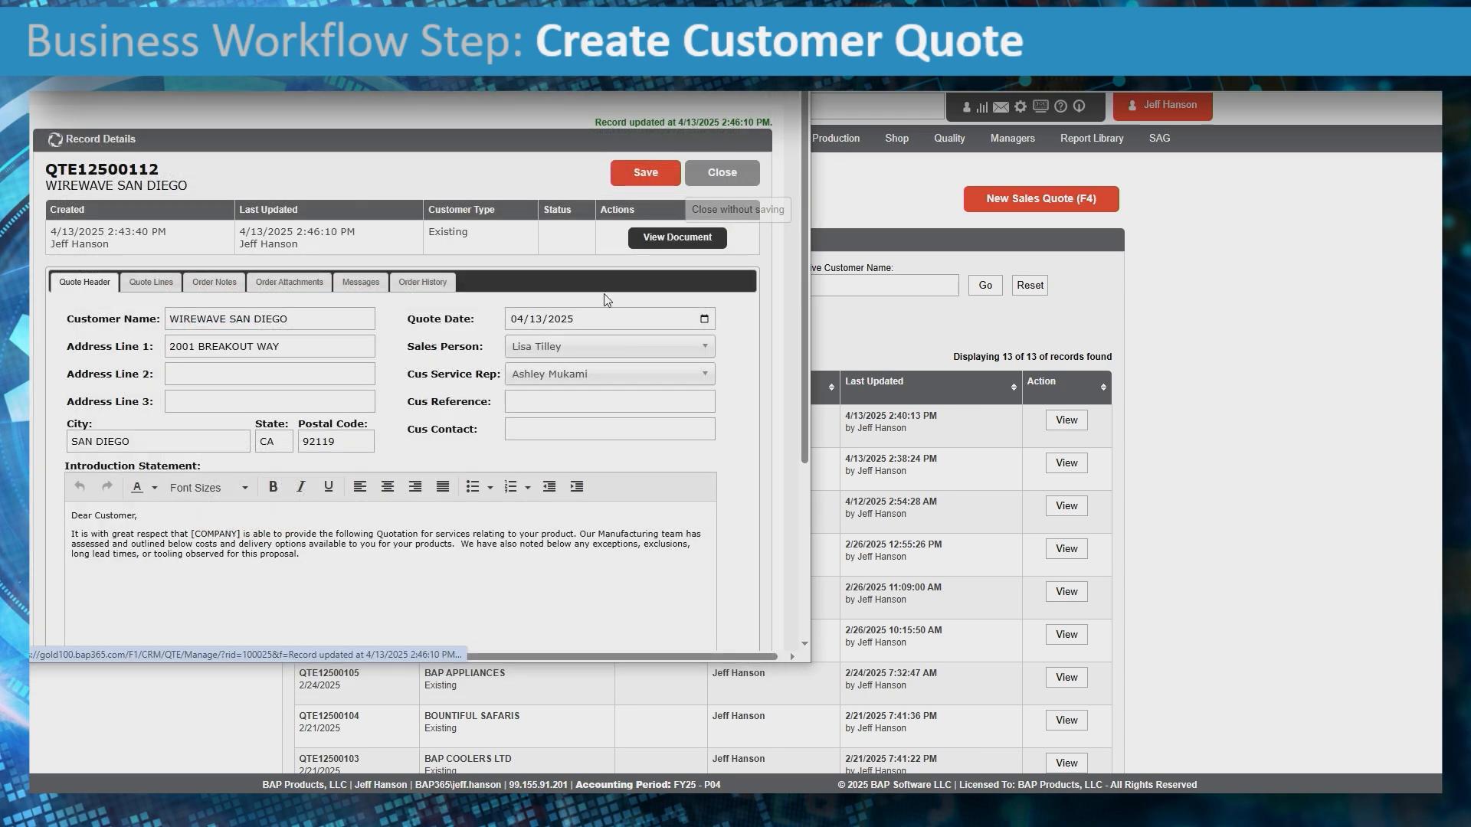
- Review the quote's line items and check the quotation document's line quantity, delivery date, prices and total again
{"action": "left_click", "coordinate": [151, 282]}
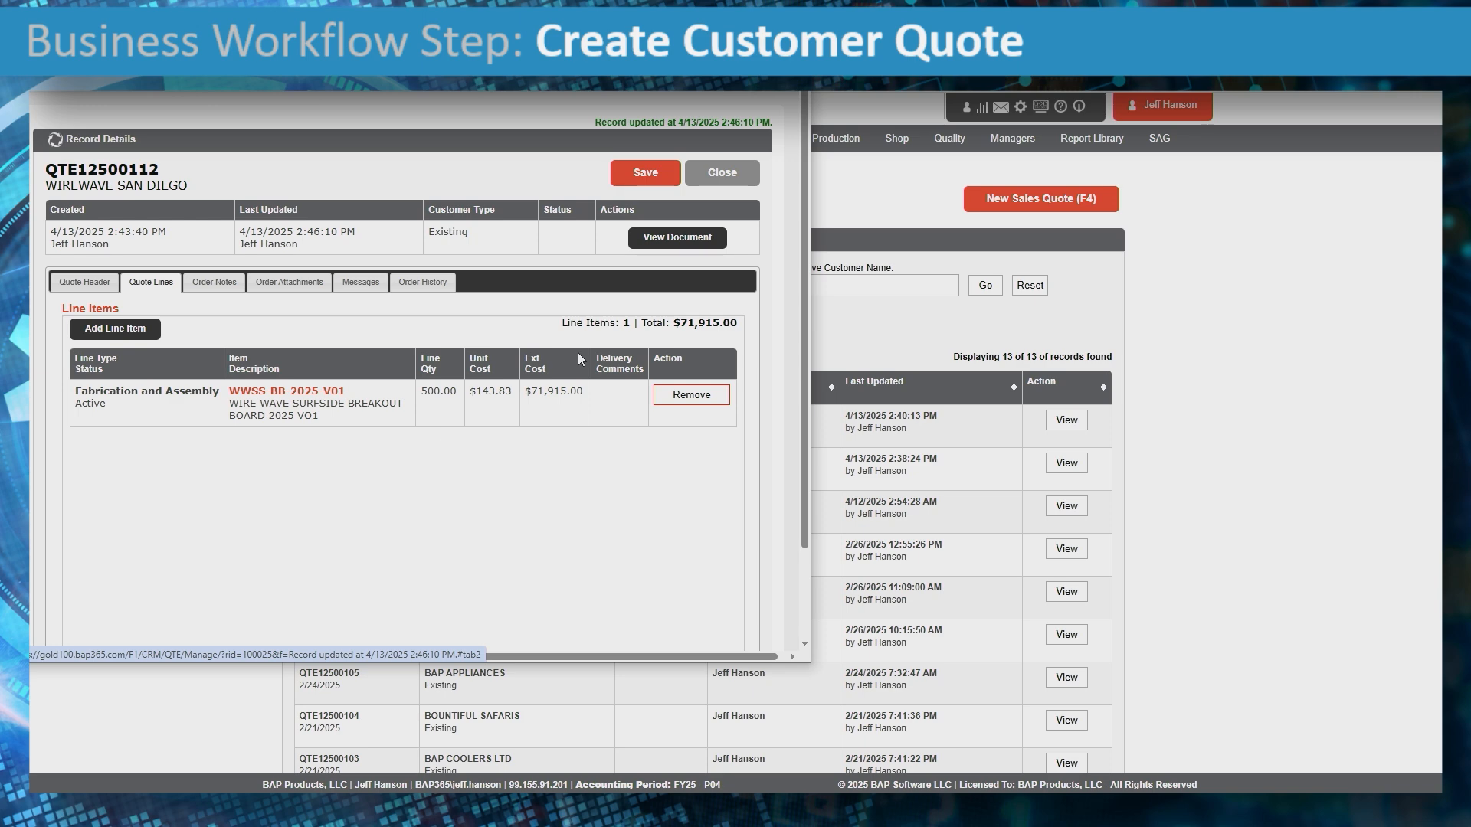
{"action": "left_click", "coordinate": [699, 243]}
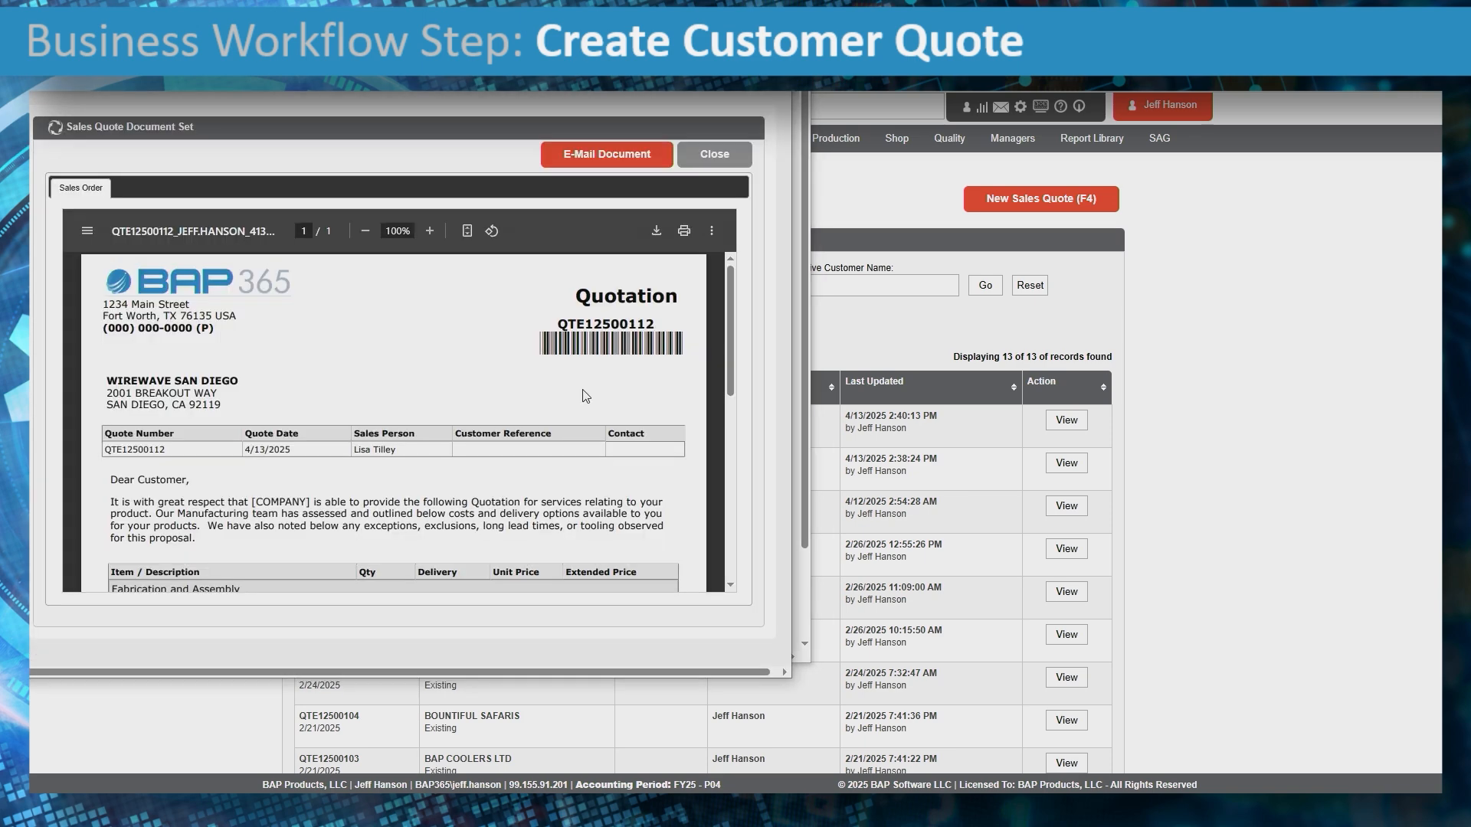
{"action": "scroll", "coordinate": [592, 398], "scroll_direction": "down", "scroll_amount": 1}
{"action": "scroll", "coordinate": [592, 398], "scroll_direction": "down", "scroll_amount": 1}
{"action": "scroll", "coordinate": [592, 398], "scroll_direction": "up", "scroll_amount": 3}
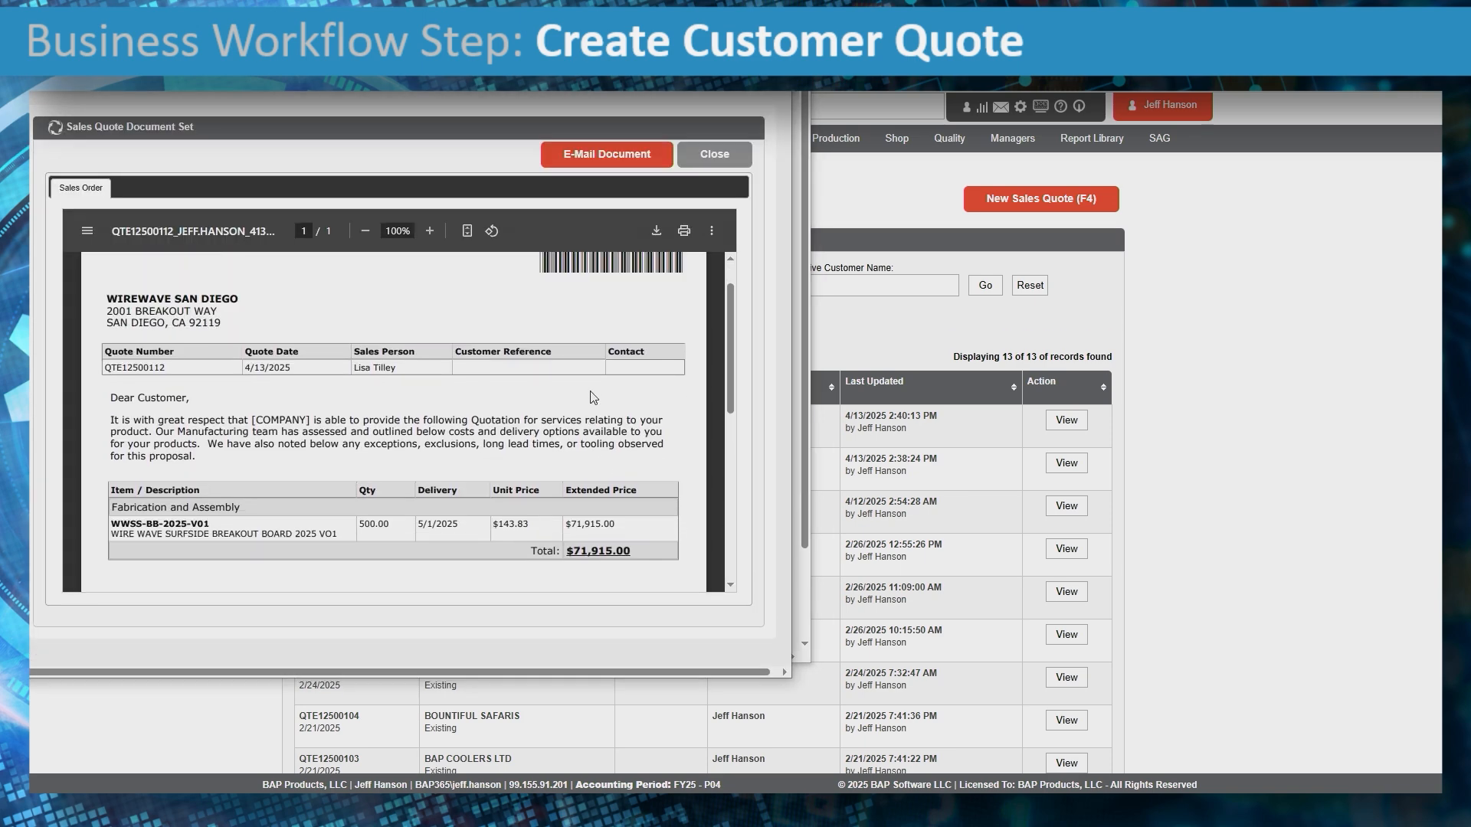